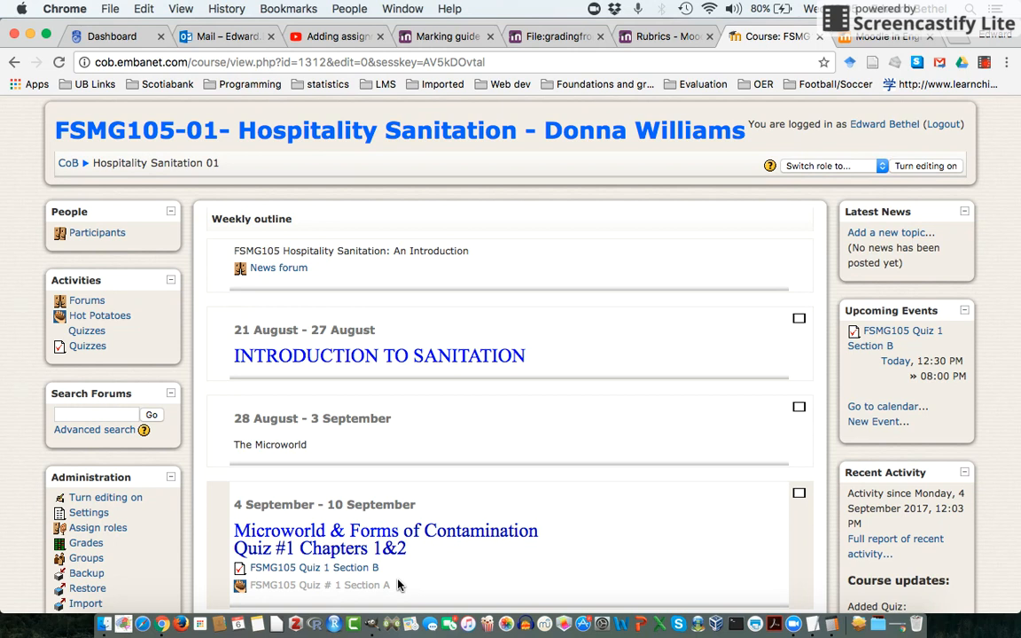
- Open the update settings of the Hot Potatoes quiz "FSMG105 Quiz # 1 Section A" and examine its access control options
scroll(454, 585, "down", 3)
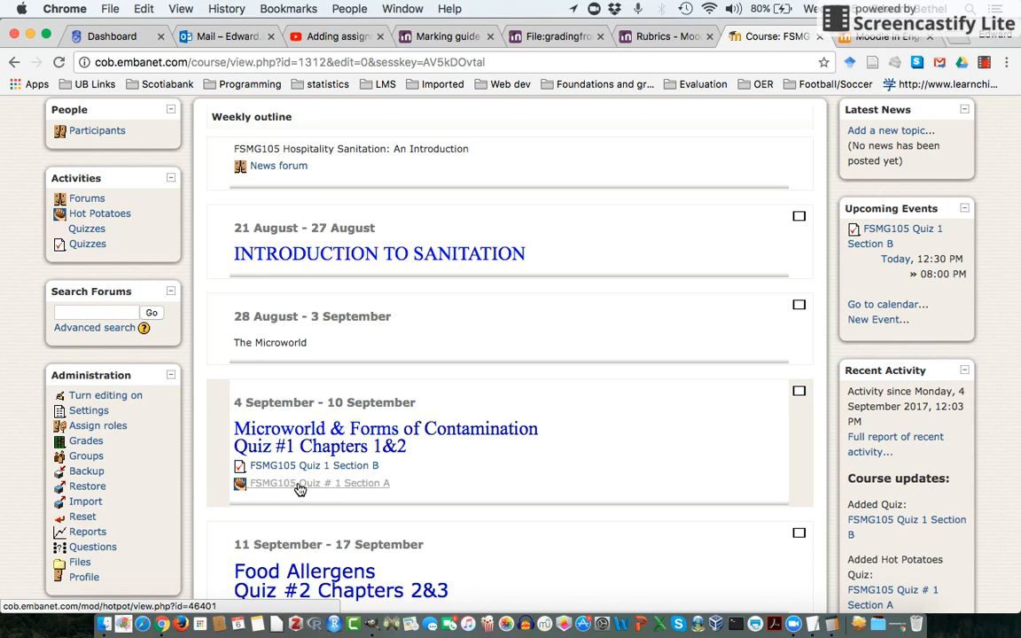
left_click(300, 489)
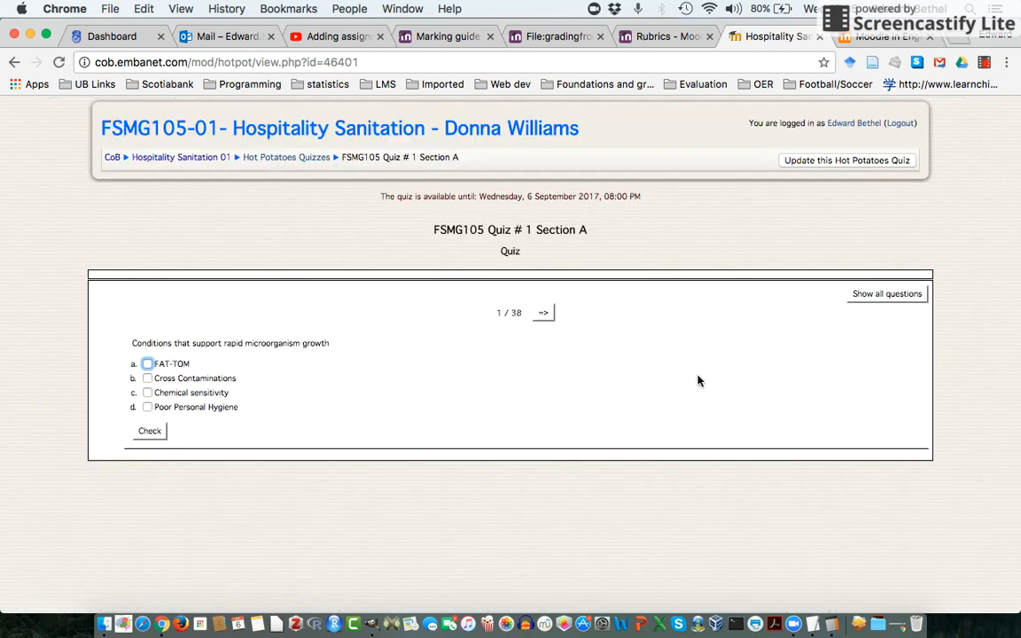
left_click(866, 162)
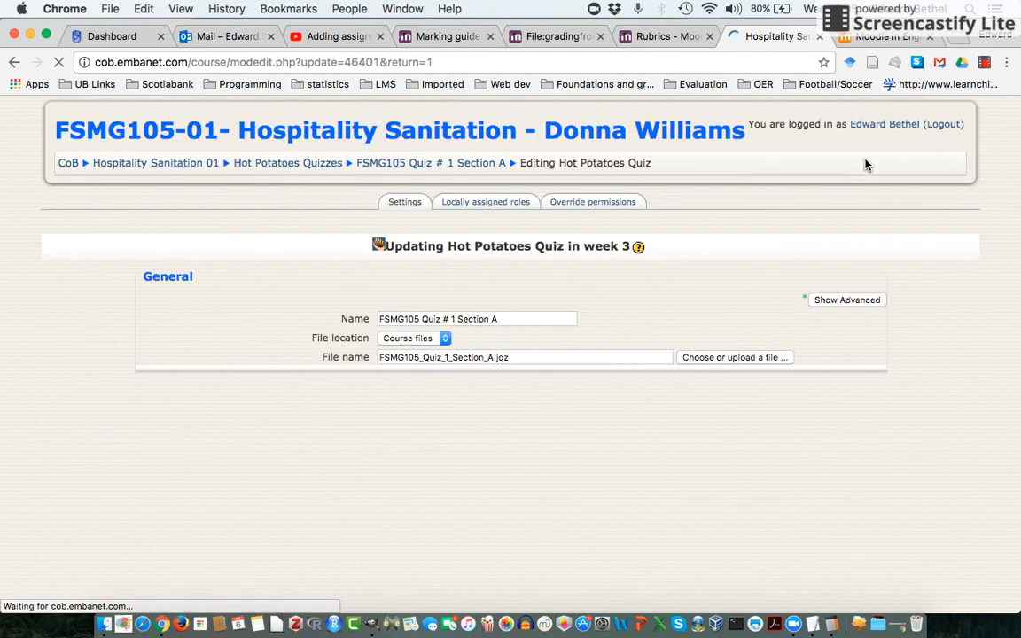
scroll(825, 464, "down", 1)
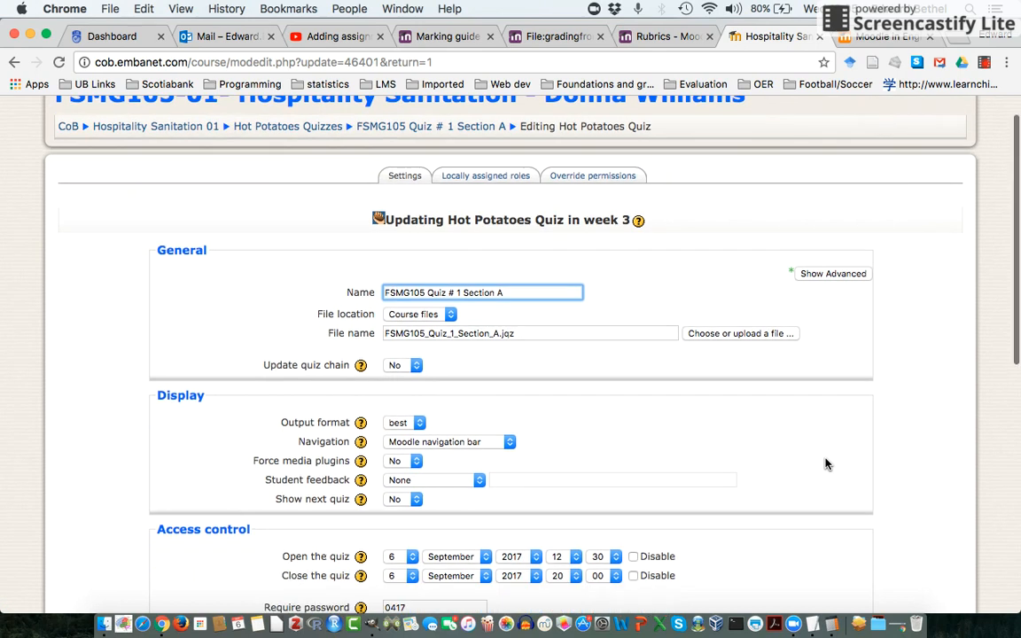
scroll(826, 464, "down", 3)
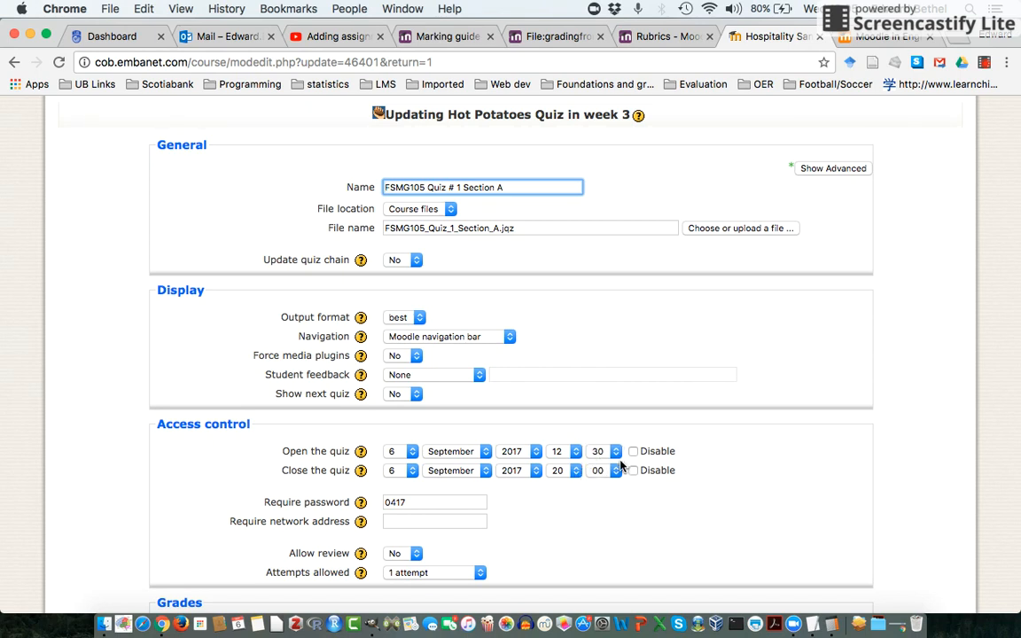
- Set the Section A quiz's closing time to 12:55 on 6 September 2017
left_click(576, 477)
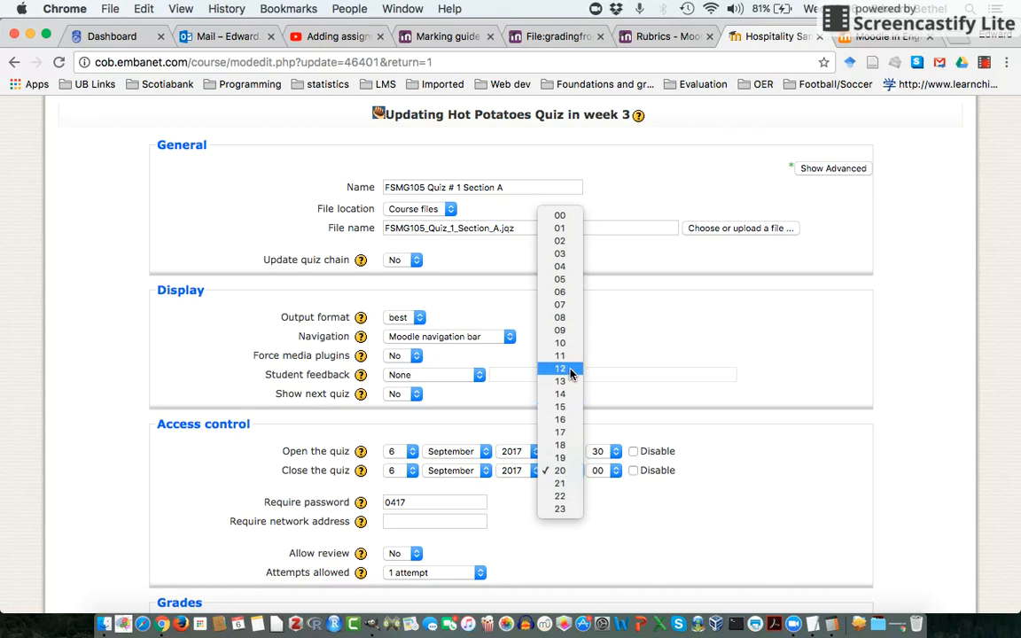
left_click(571, 369)
left_click(615, 475)
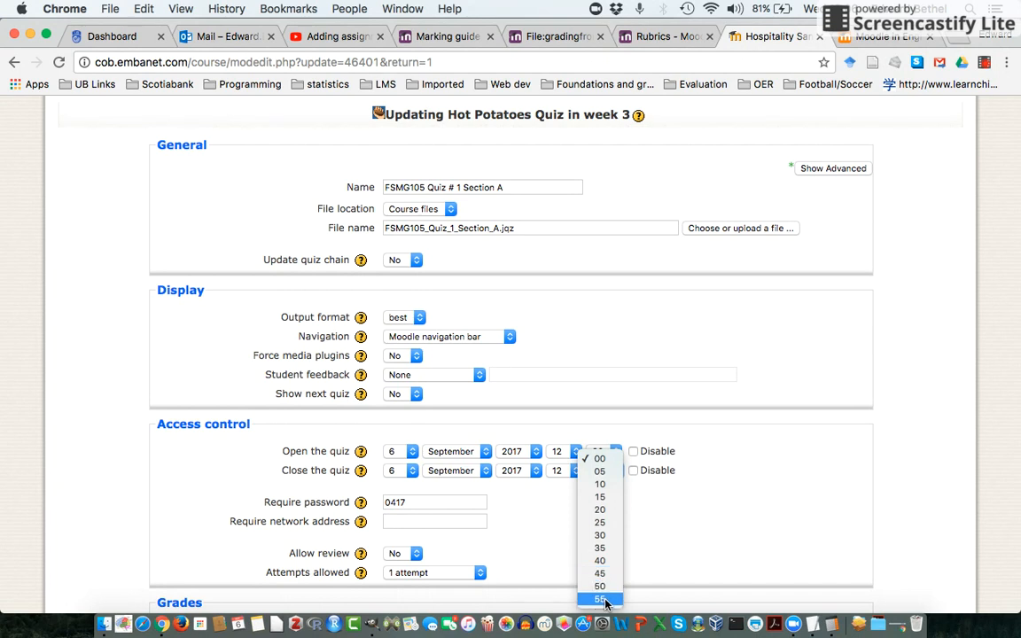
left_click(606, 601)
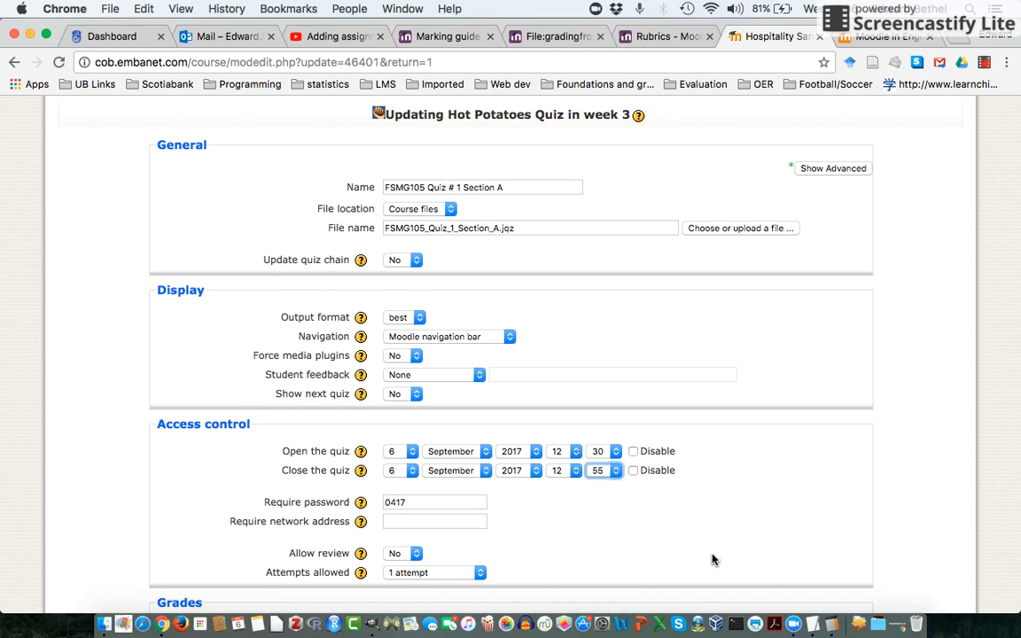
- Try 12:50 as the Section A quiz's closing time, and set it back to 12:55
left_click(603, 476)
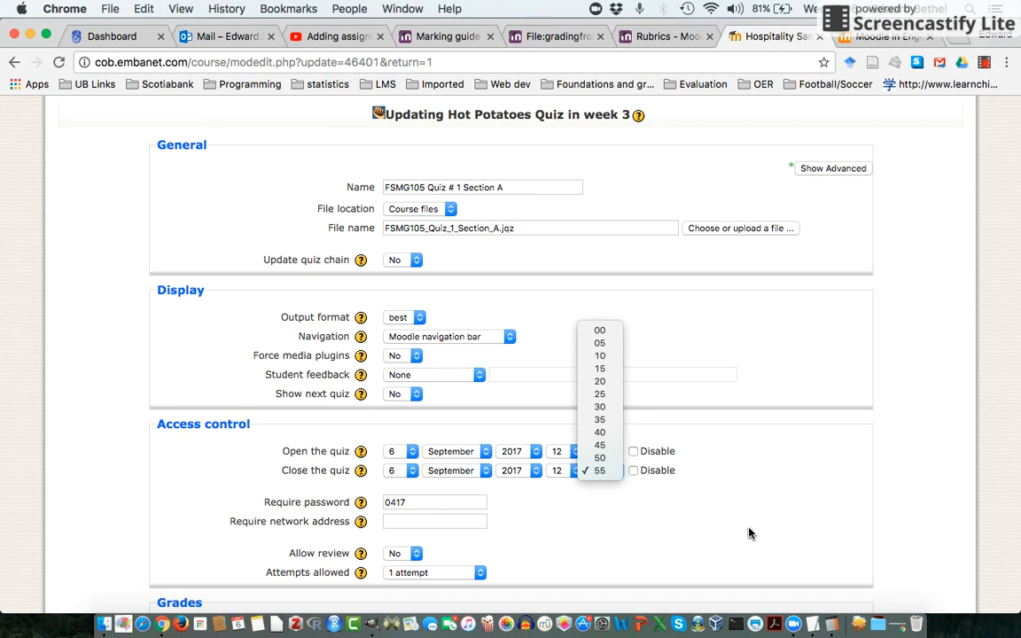
left_click(607, 505)
left_click(600, 471)
left_click(633, 530)
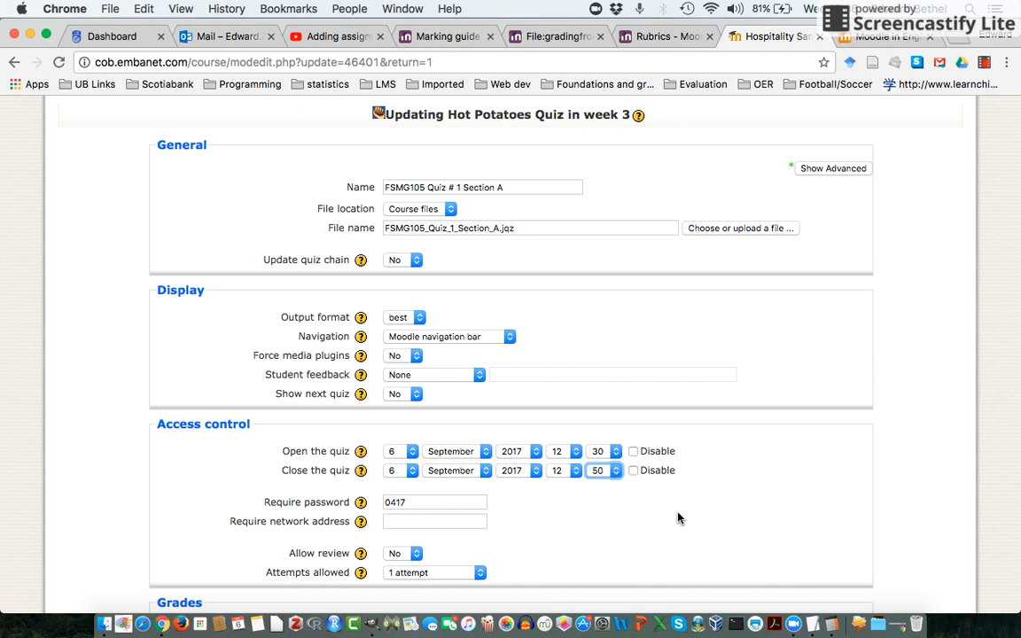
left_click(616, 476)
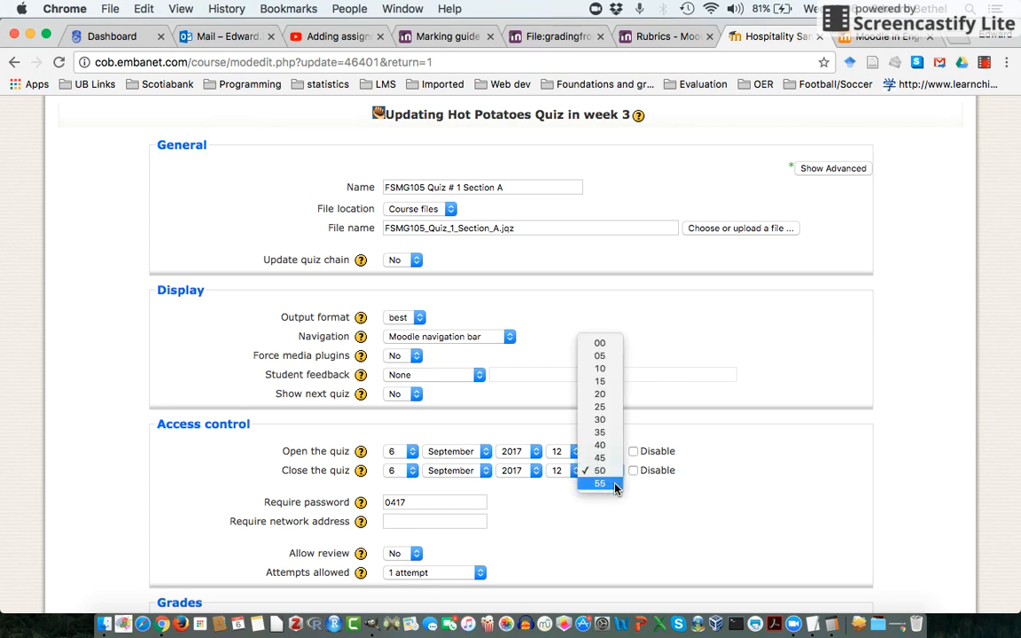
left_click(602, 483)
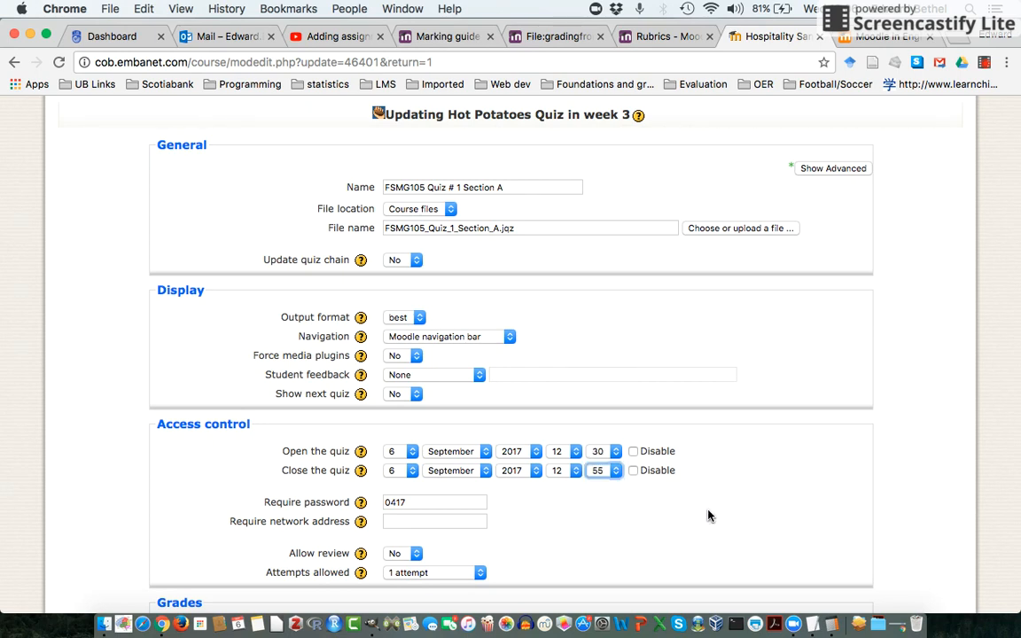
- Discard the changes to the Section A quiz and return to the Hospitality Sanitation 01 course page
scroll(709, 515, "down", 5)
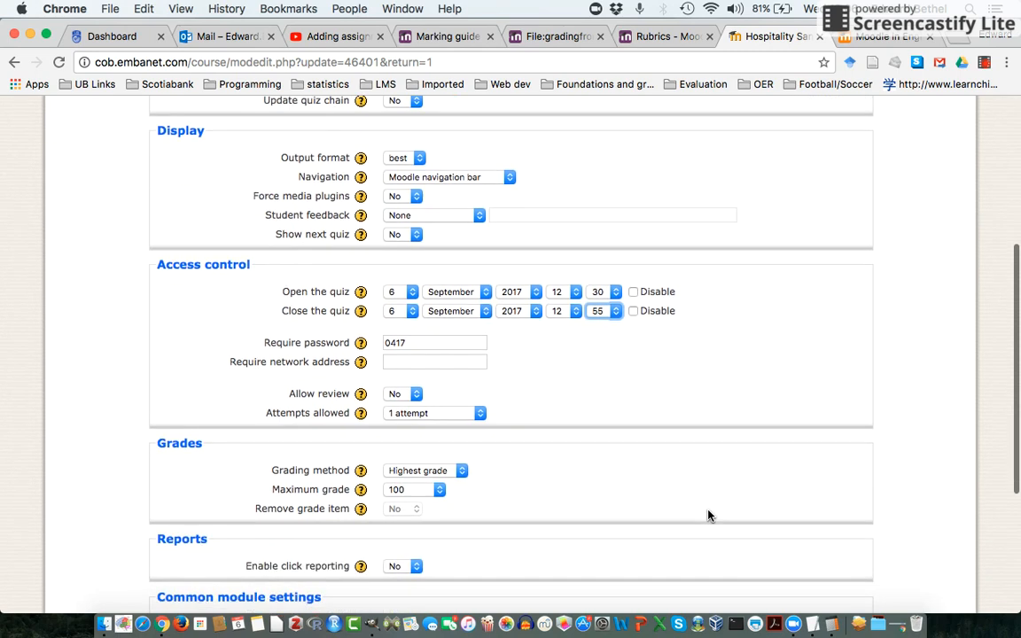
scroll(708, 515, "down", 5)
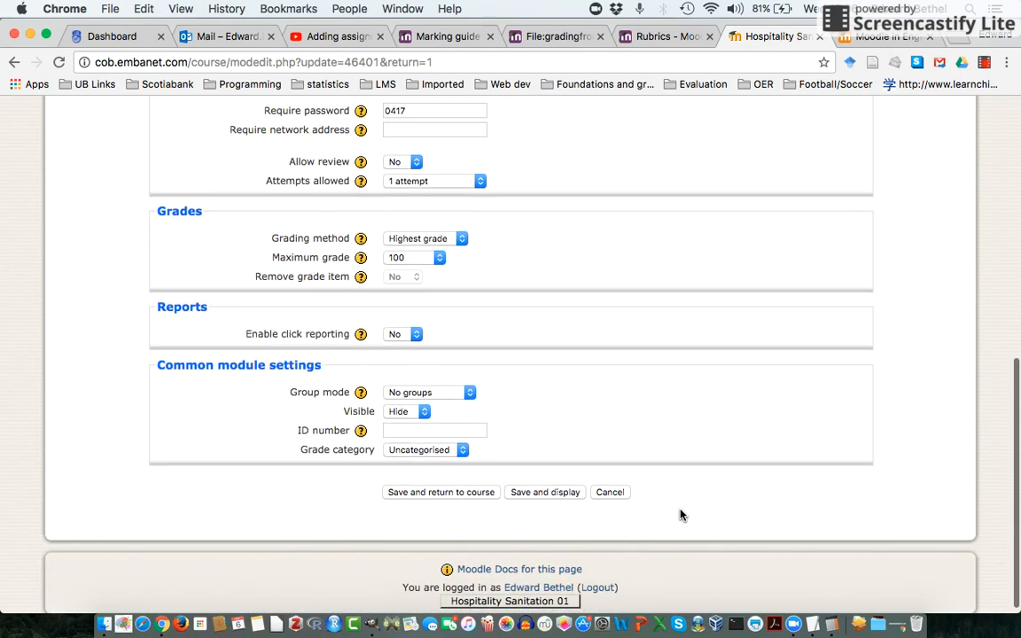
left_click(611, 493)
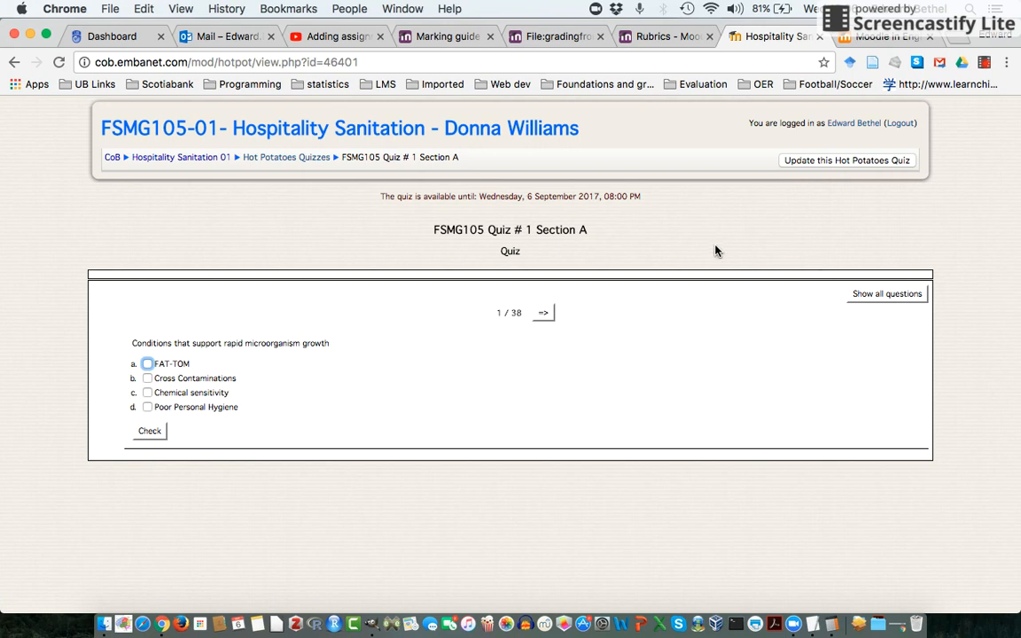
left_click(184, 159)
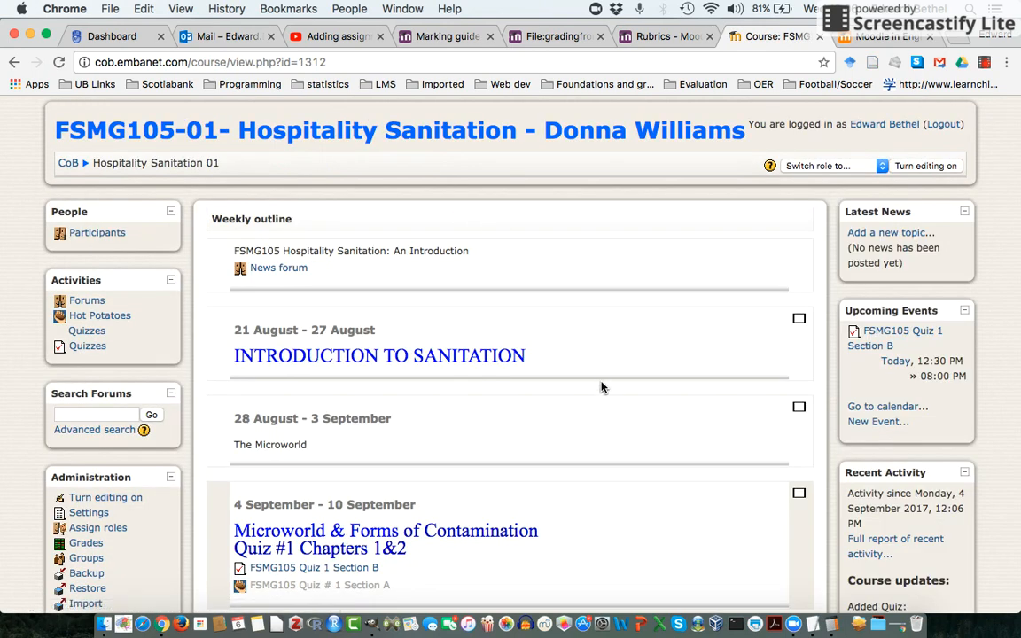
- Turn on course editing and add a new Quiz activity to the 4 September - 10 September week
scroll(601, 387, "down", 3)
scroll(601, 386, "up", 3)
left_click(939, 169)
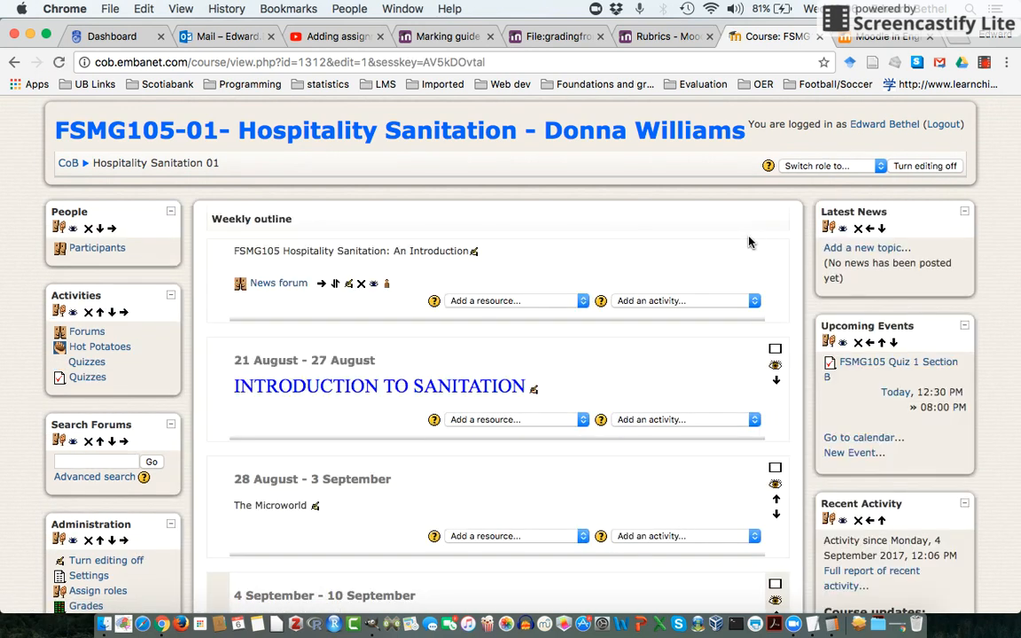
scroll(622, 295, "down", 5)
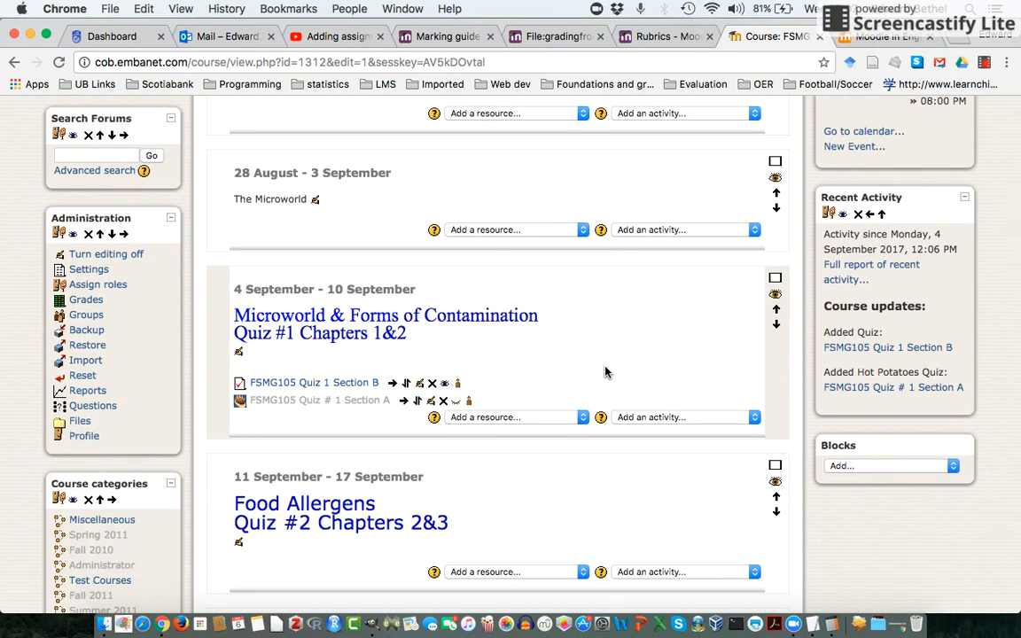
left_click(679, 417)
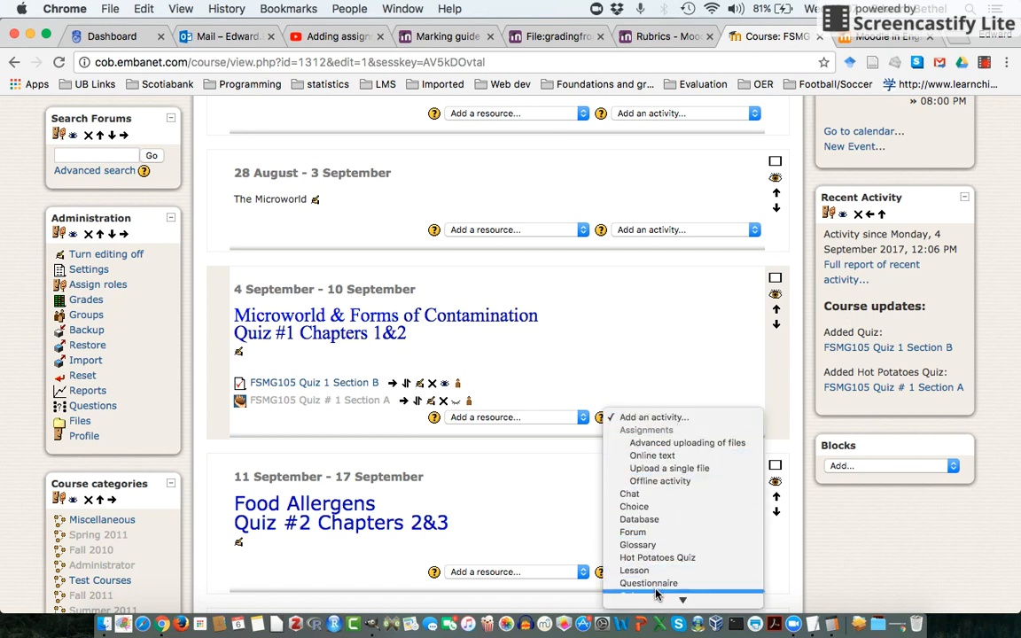
mouse_move(659, 601)
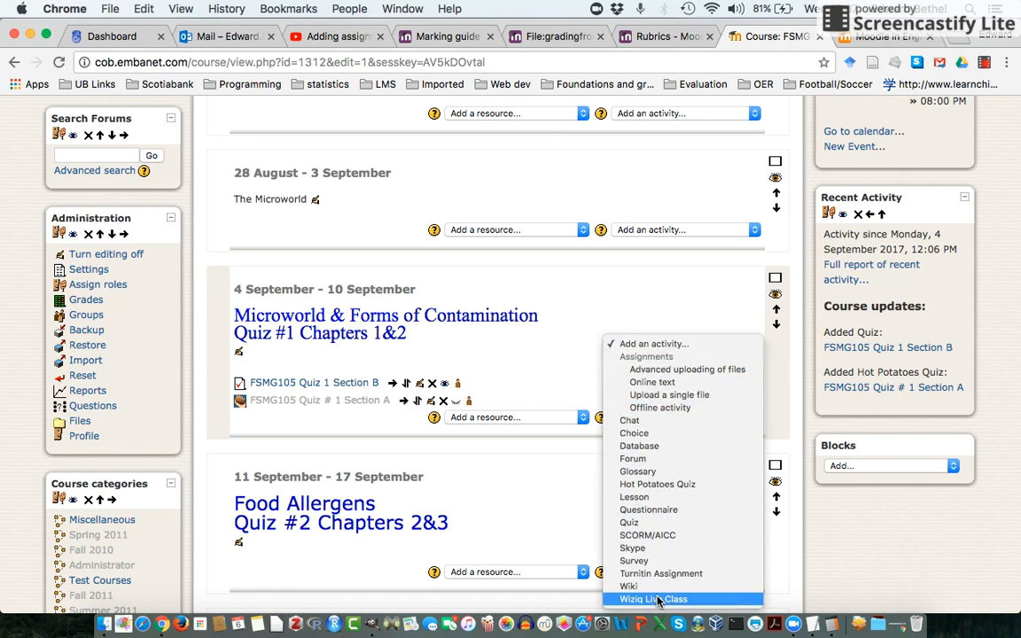
left_click(635, 523)
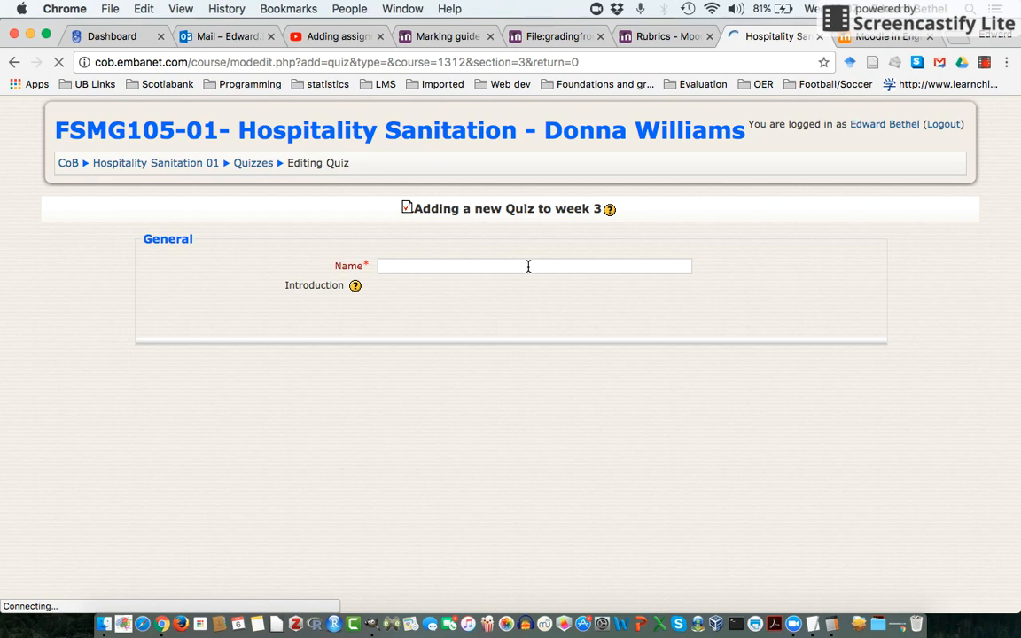
- Name the new quiz "Trial Quiz import"
left_click(528, 266)
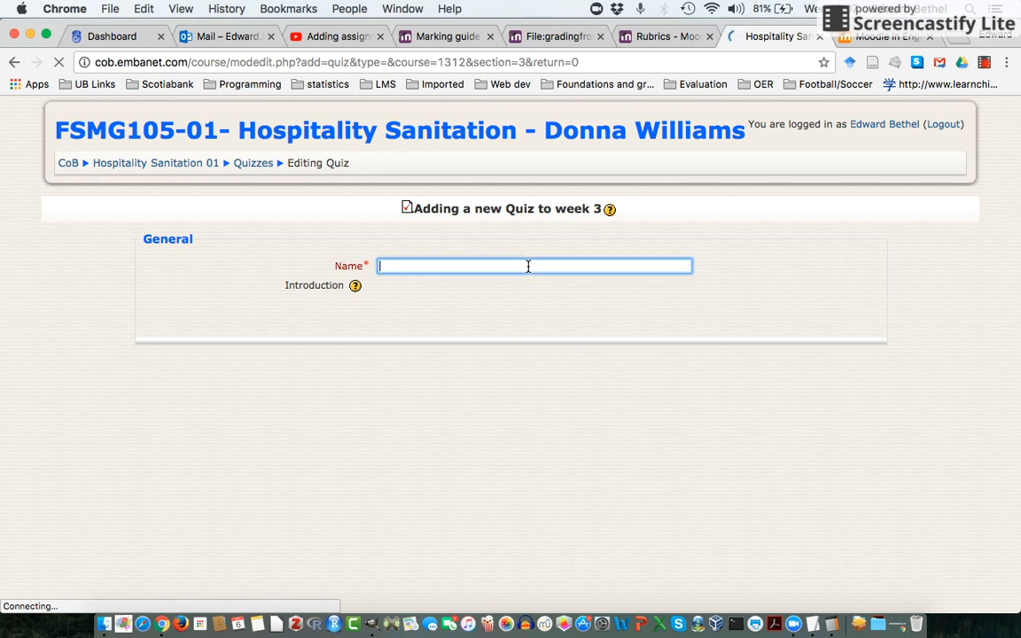
type("TEst")
key("BackSpace")
key("BackSpace")
key("BackSpace")
key("BackSpace")
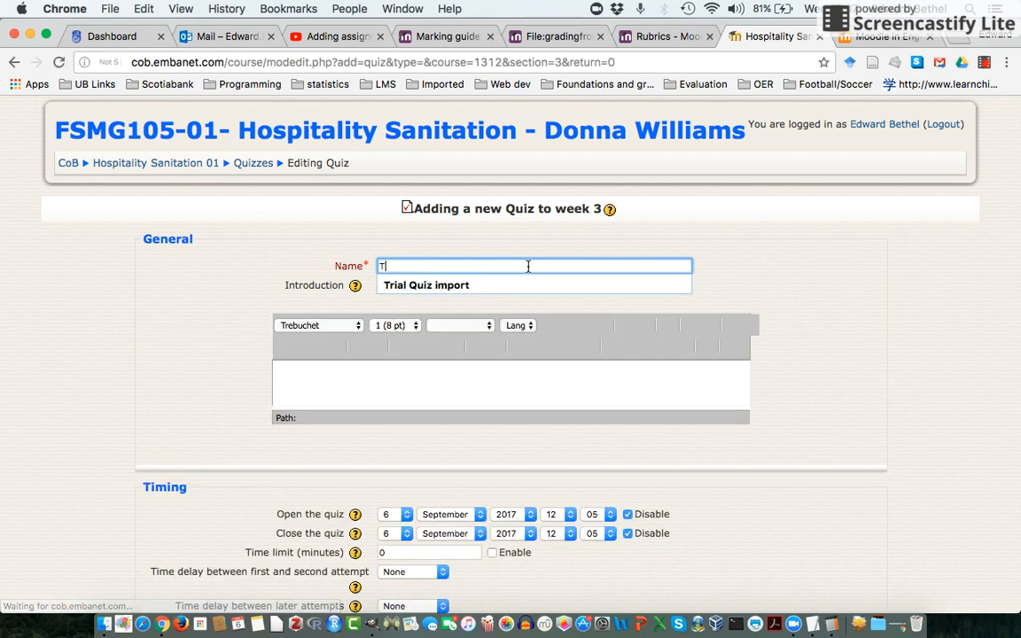
type("e")
key("BackSpace")
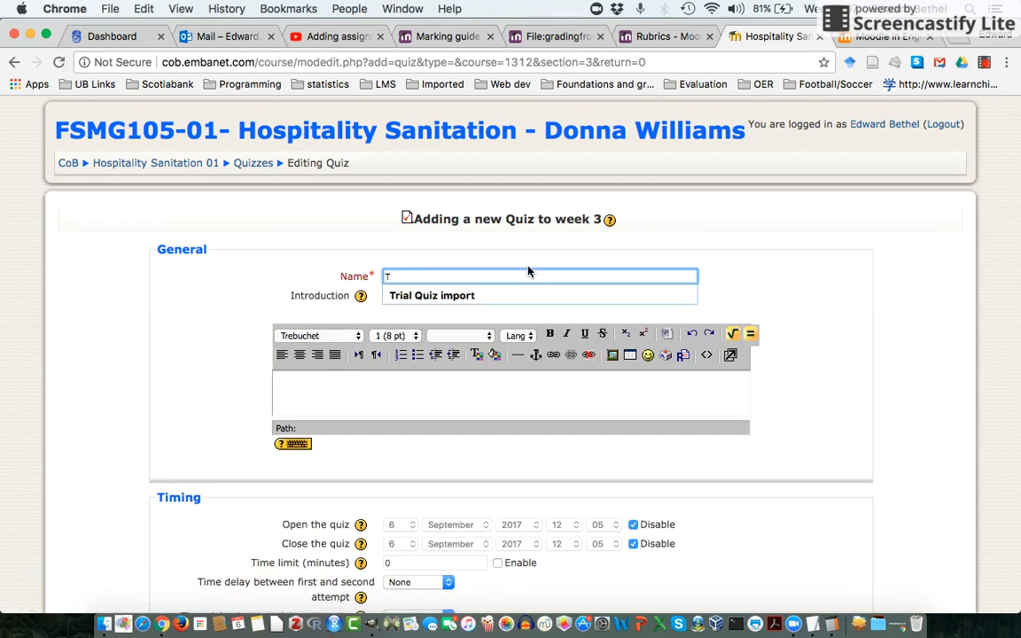
left_click(507, 295)
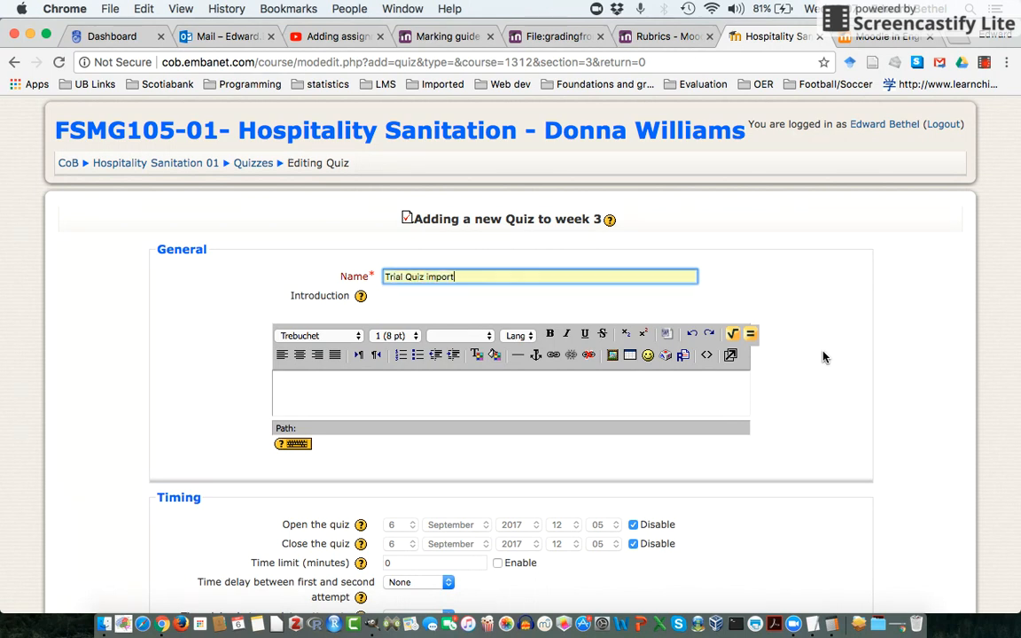
- Enable the quiz's opening date and set it to 6 September 2017 at 12:00
scroll(823, 357, "down", 5)
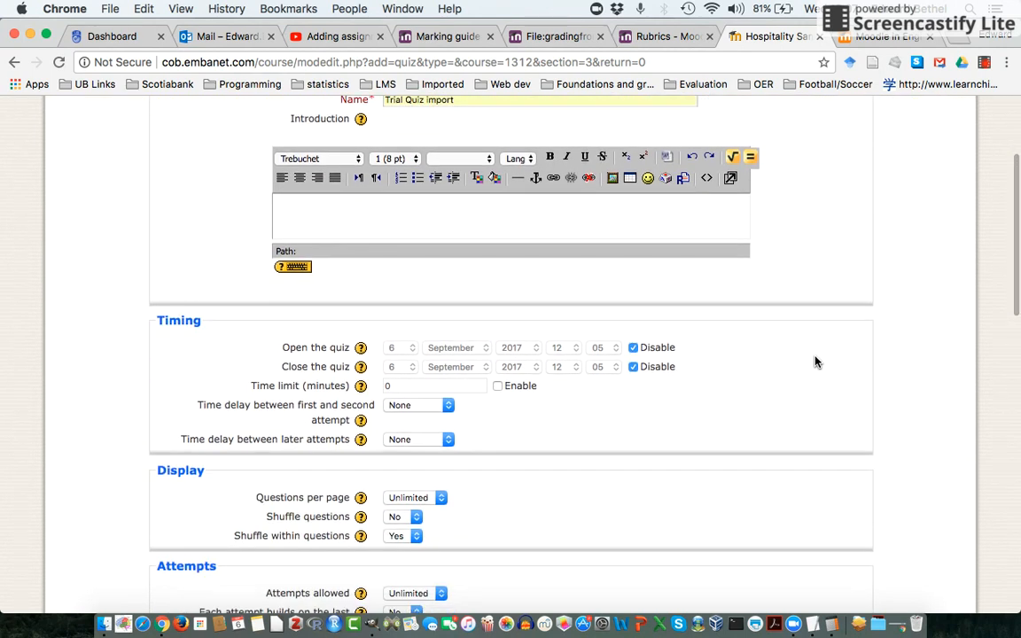
scroll(798, 381, "down", 2)
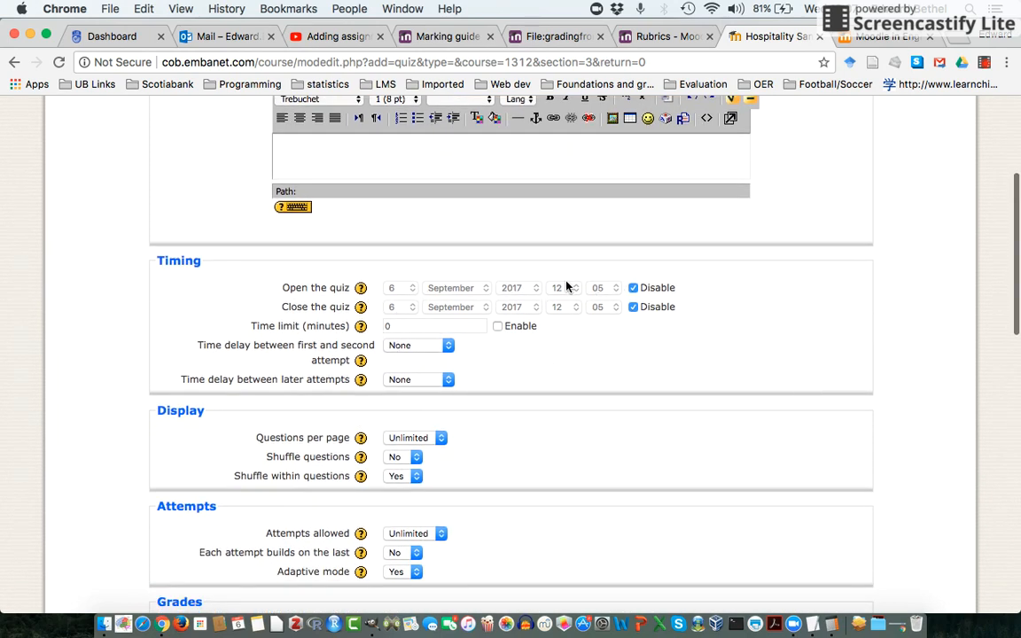
left_click(633, 287)
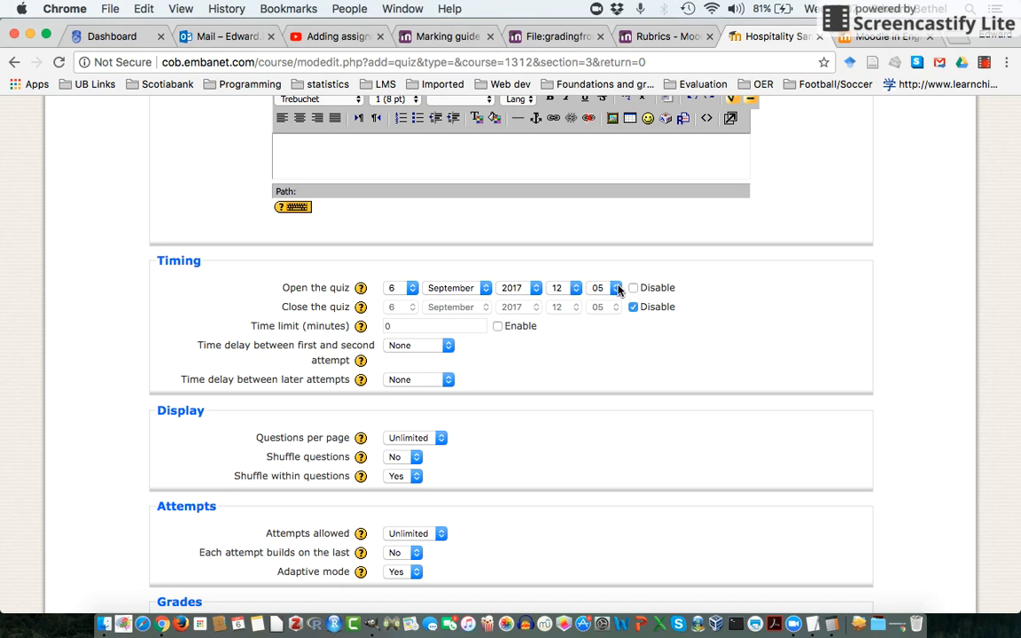
left_click(618, 288)
left_click(595, 274)
- Enable the quiz's closing date and set it to 6 September 2017 at 20:00
left_click(633, 307)
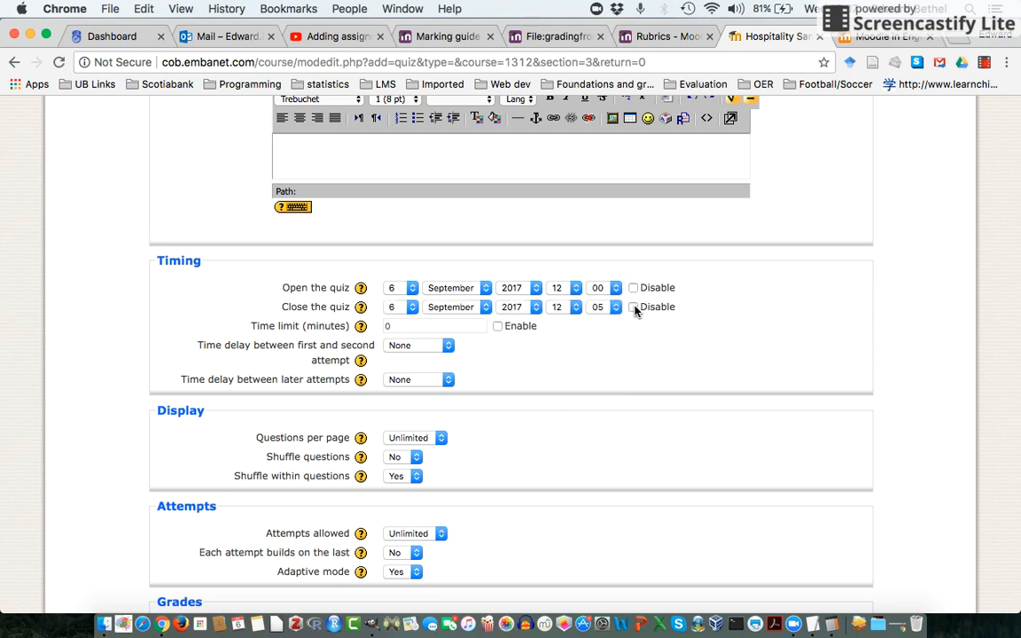
left_click(576, 308)
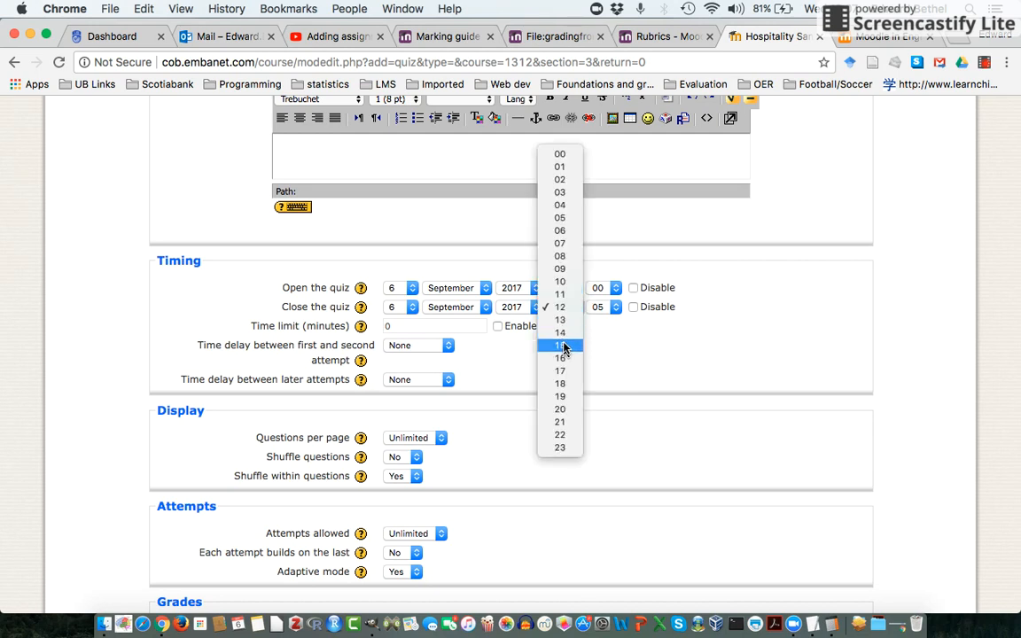
left_click(561, 410)
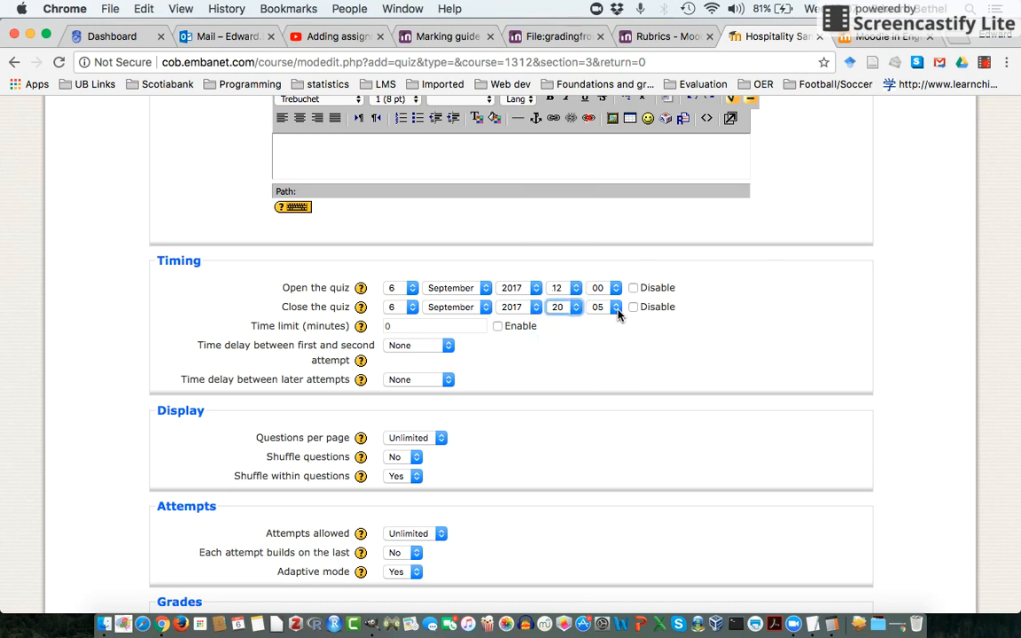
left_click(616, 309)
left_click(617, 294)
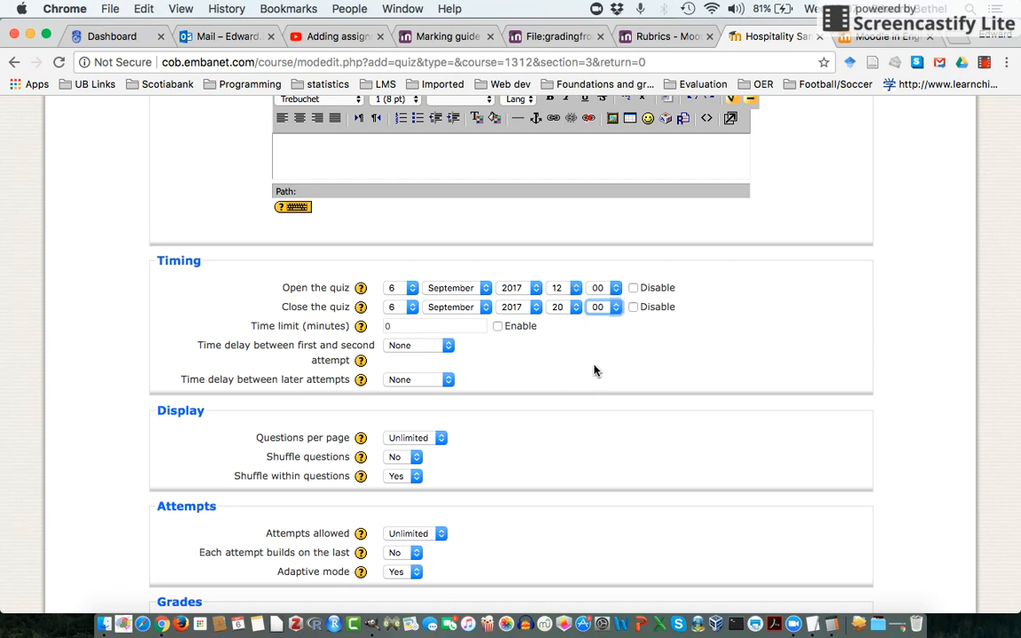
- Enable the quiz's time limit and set it to 30 minutes
left_click(498, 327)
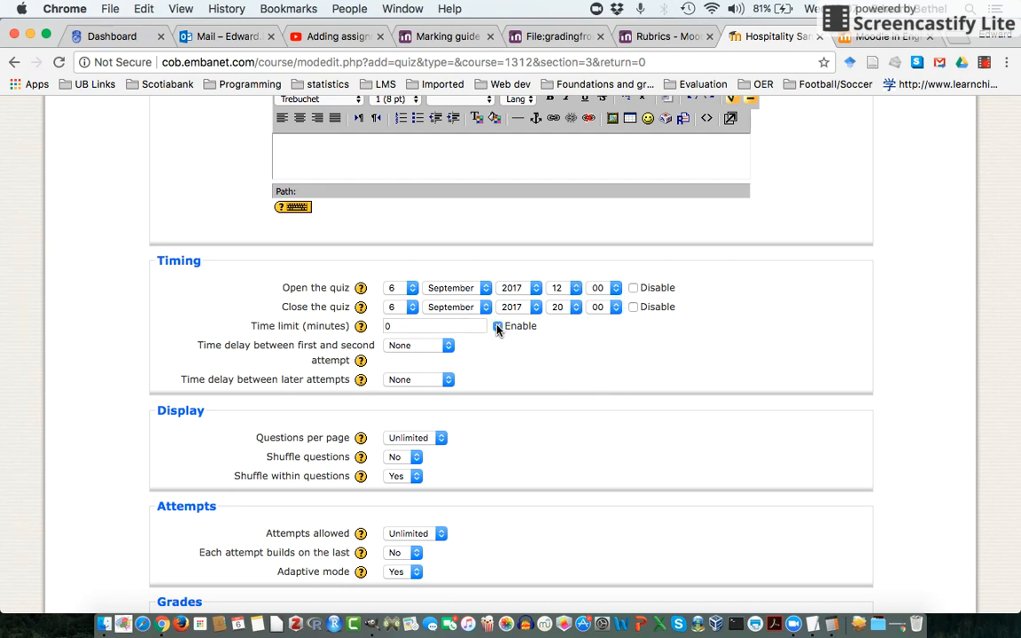
left_click(438, 326)
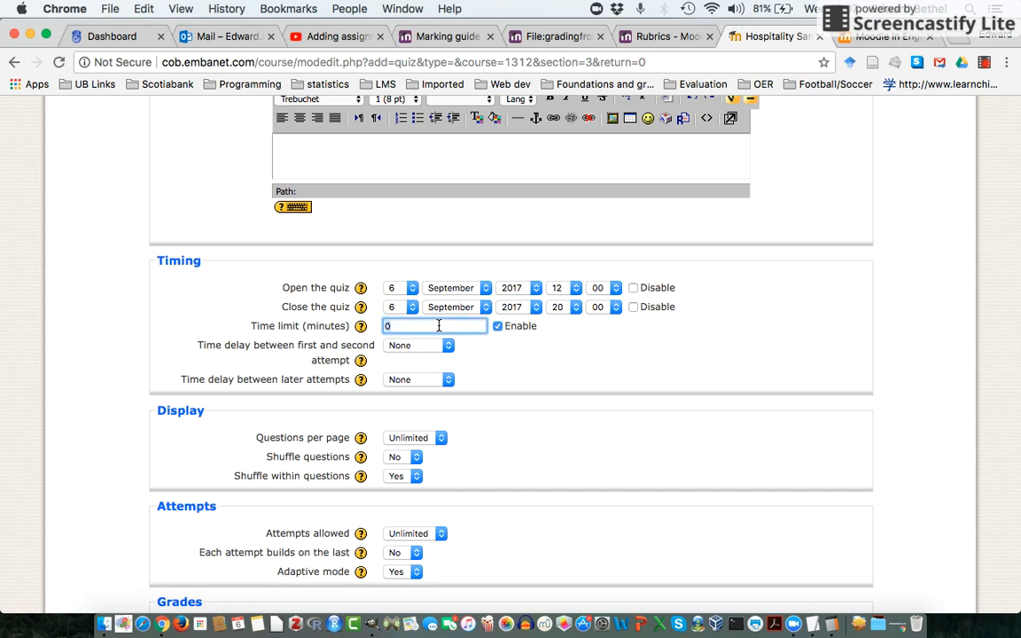
key("BackSpace")
type("30")
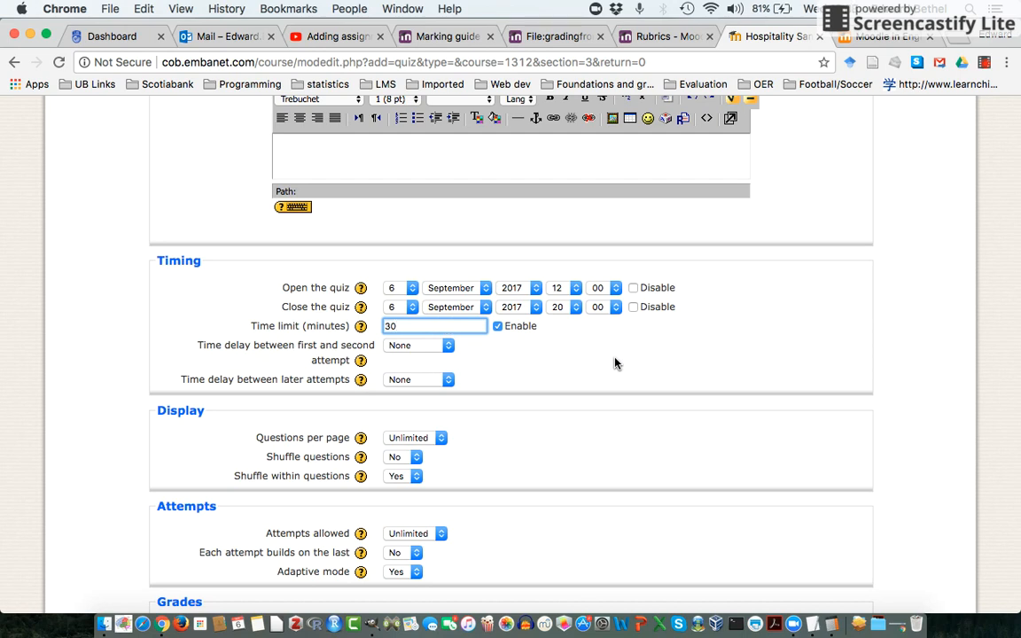
- Save the new quiz with its remaining settings at their defaults and display its question editing page
scroll(617, 363, "down", 2)
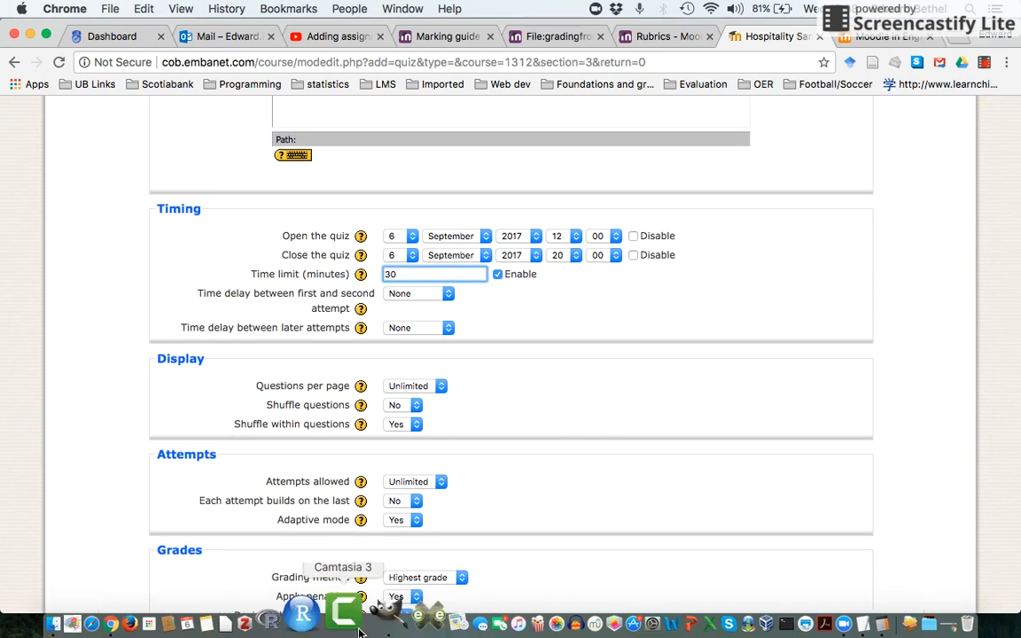
scroll(601, 400, "down", 5)
scroll(601, 400, "down", 5)
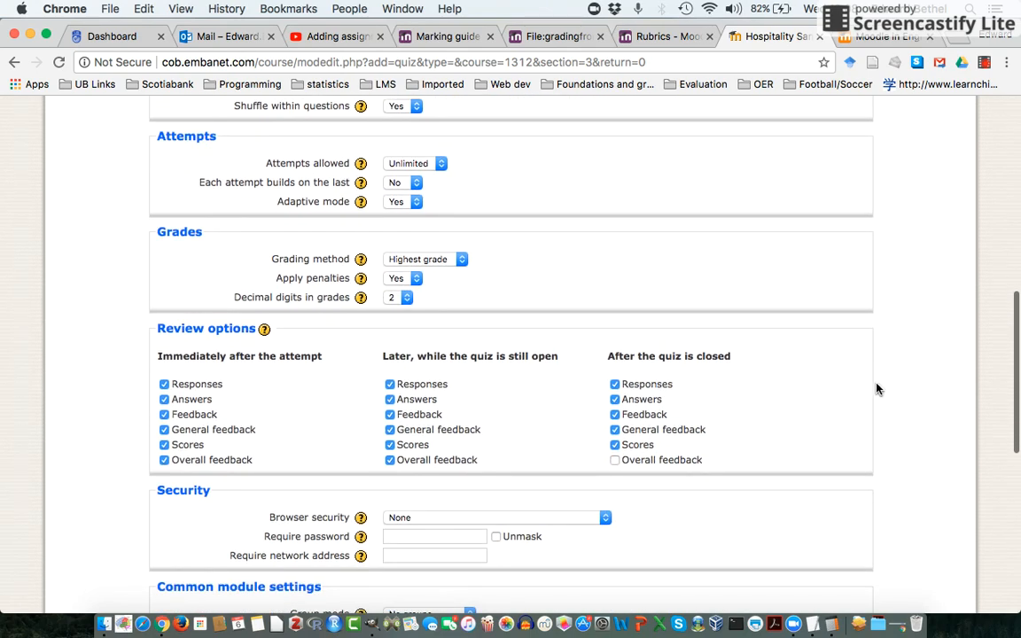
scroll(877, 390, "down", 9)
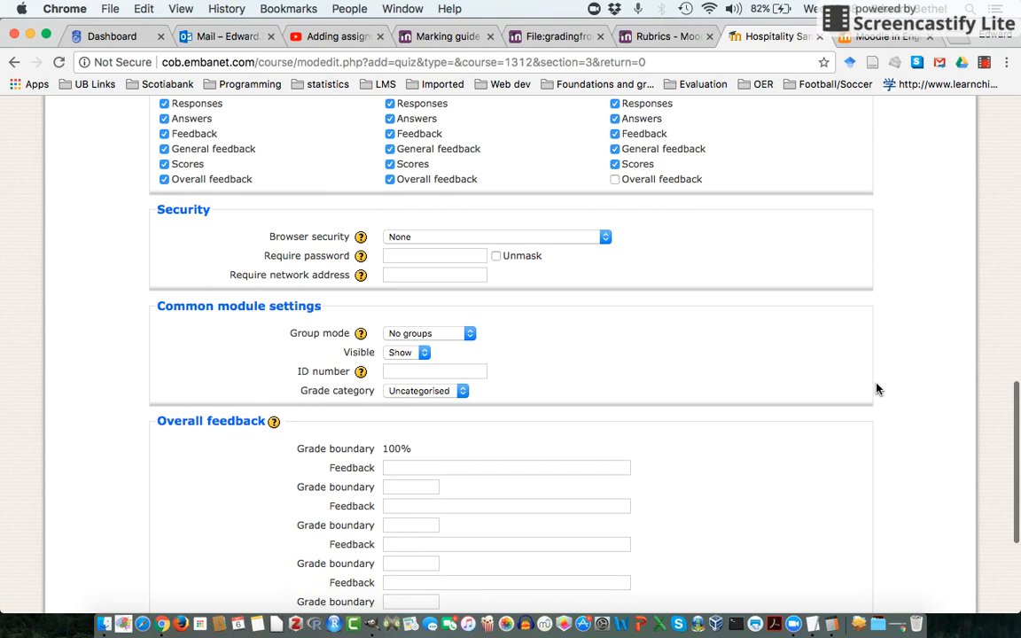
scroll(876, 389, "down", 7)
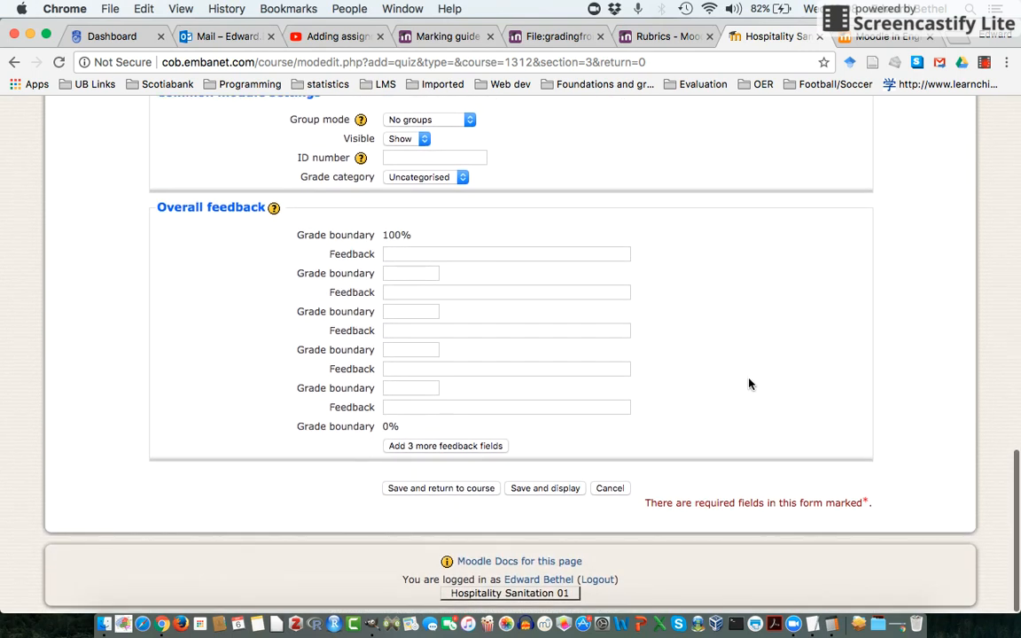
left_click(556, 489)
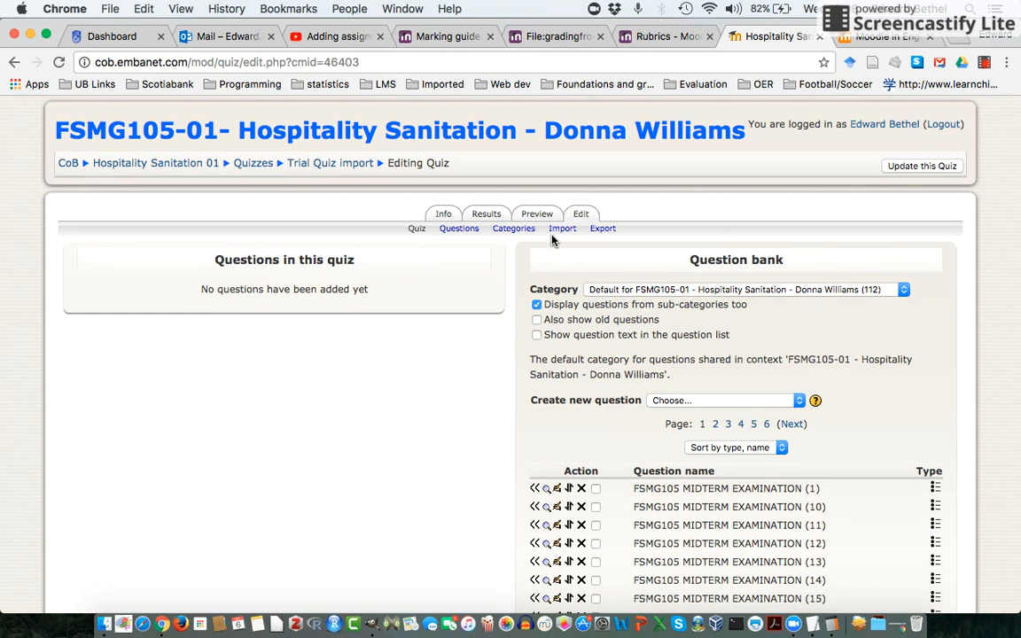
- Open the question import, set its category to "Default for Trial Quiz import" and turn off getting the category from the file
scroll(657, 567, "down", 5)
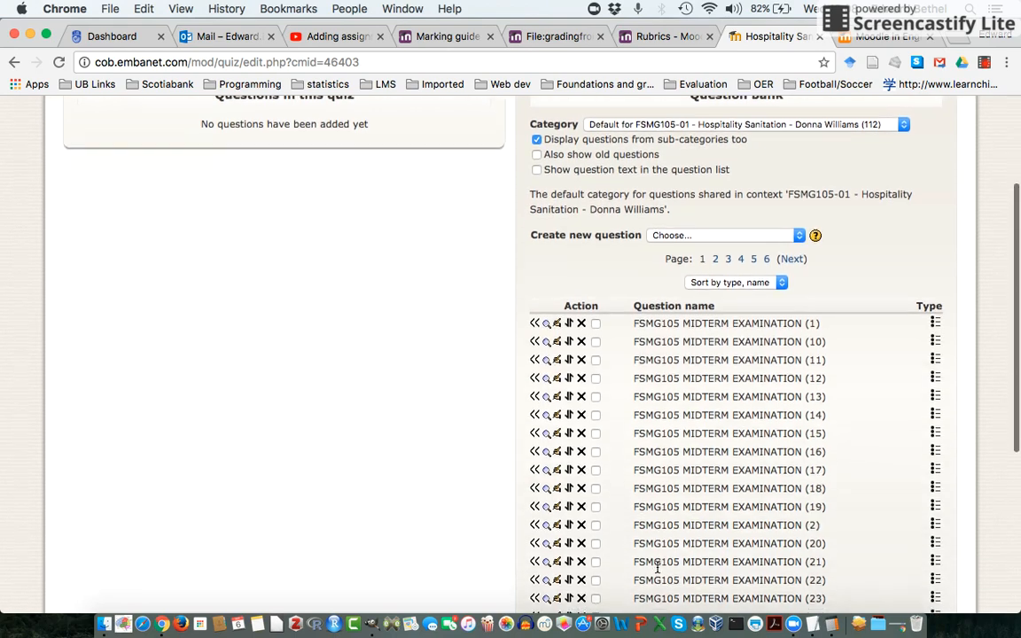
scroll(638, 427, "up", 5)
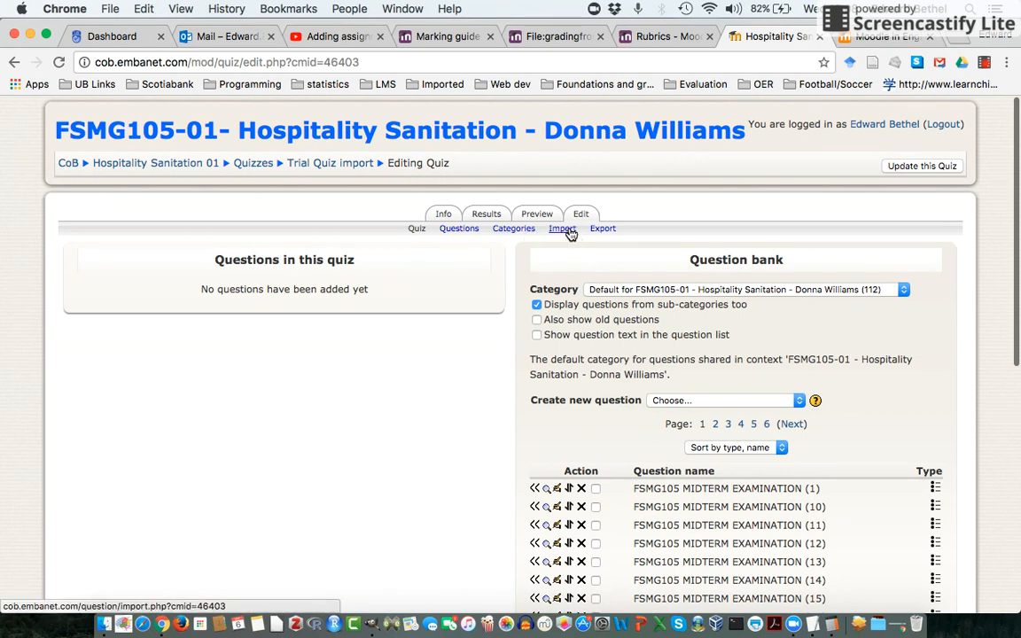
left_click(571, 233)
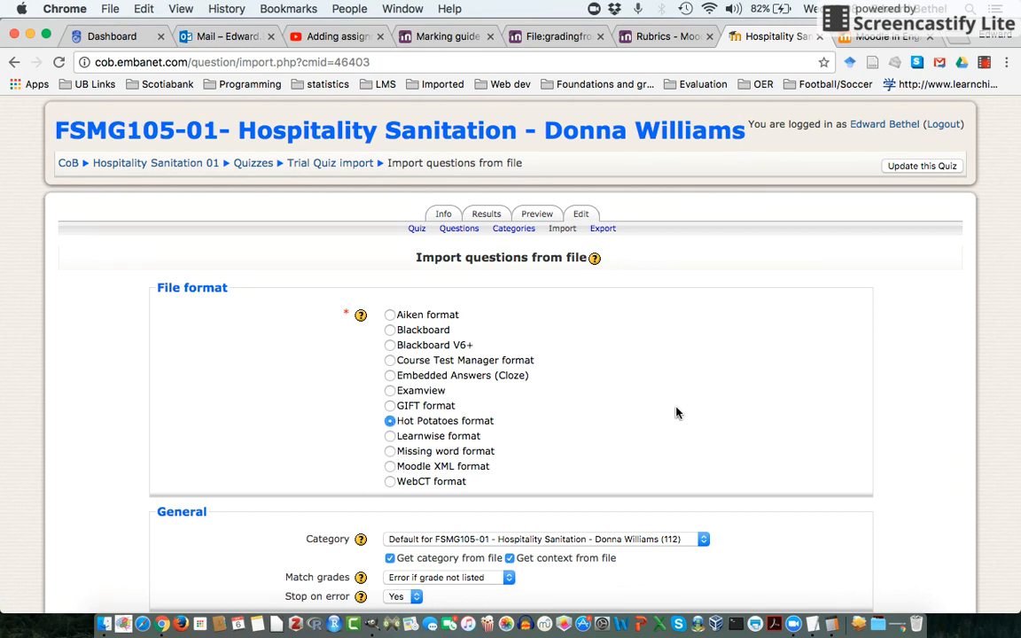
scroll(681, 415, "down", 3)
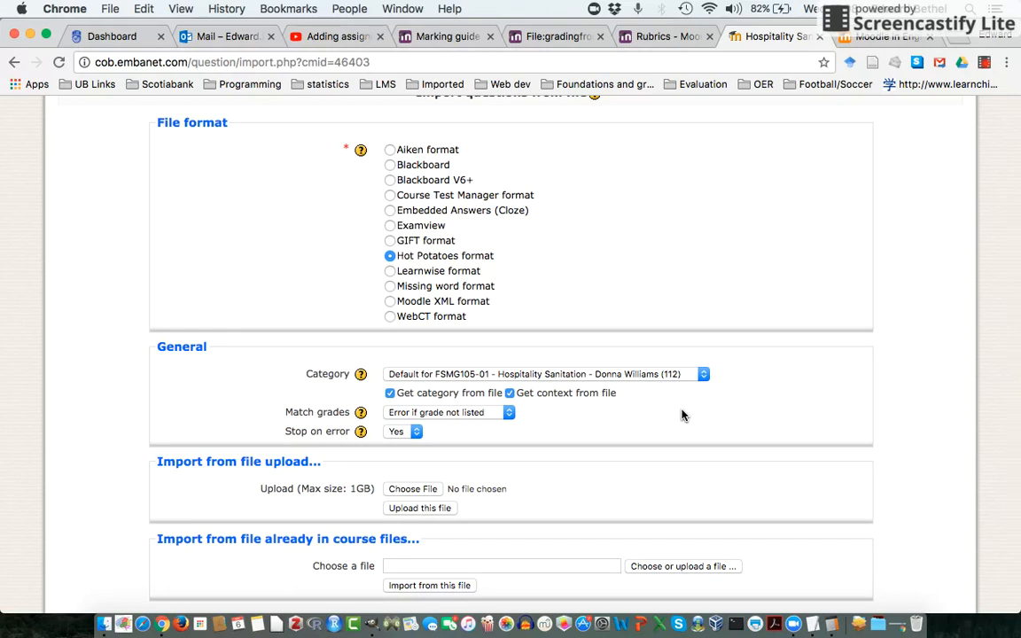
left_click(690, 375)
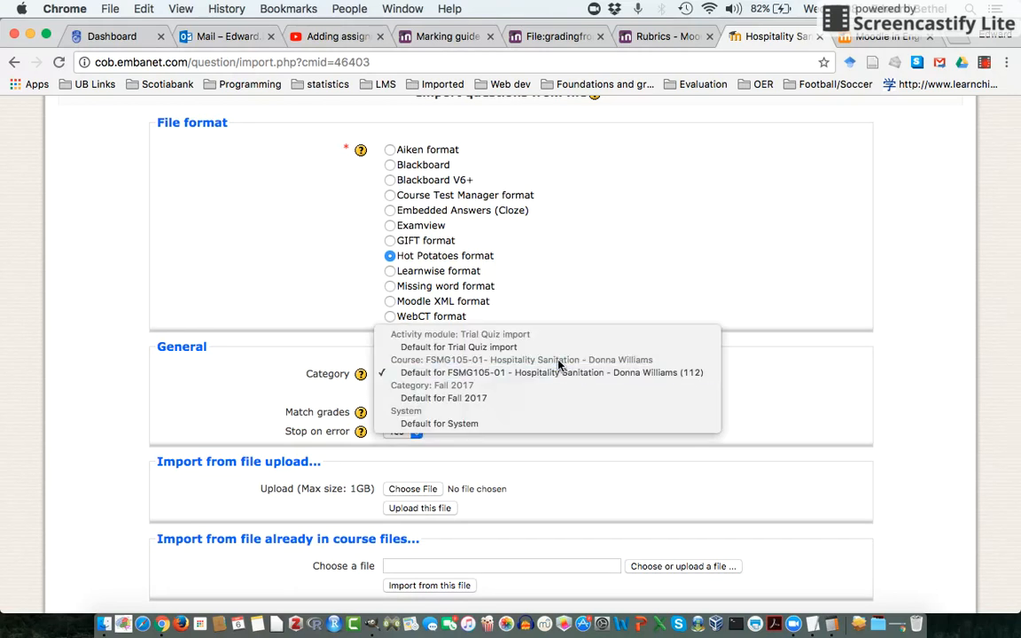
left_click(532, 351)
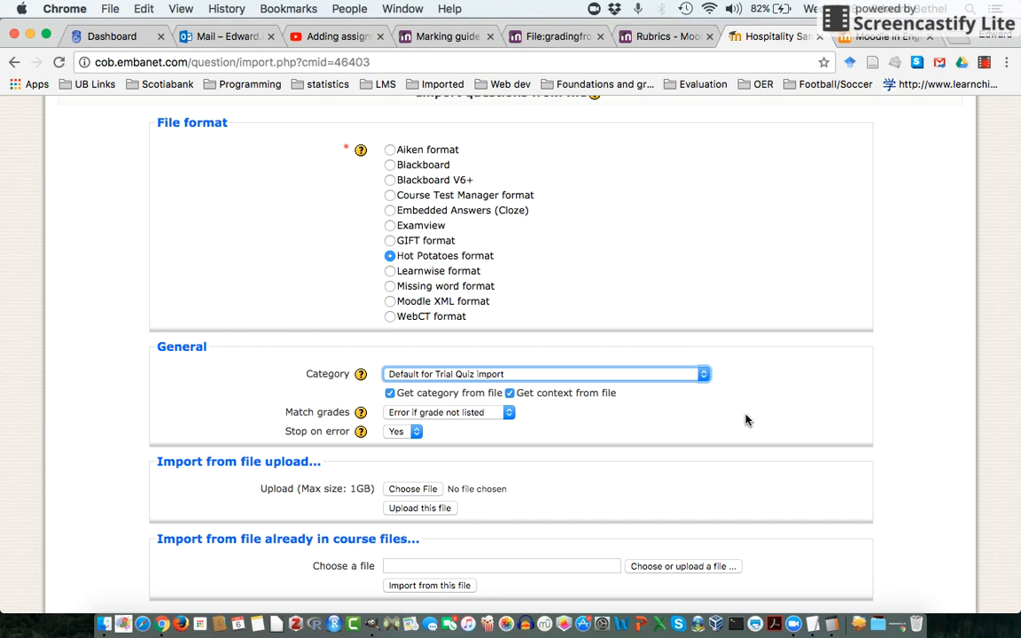
left_click(391, 394)
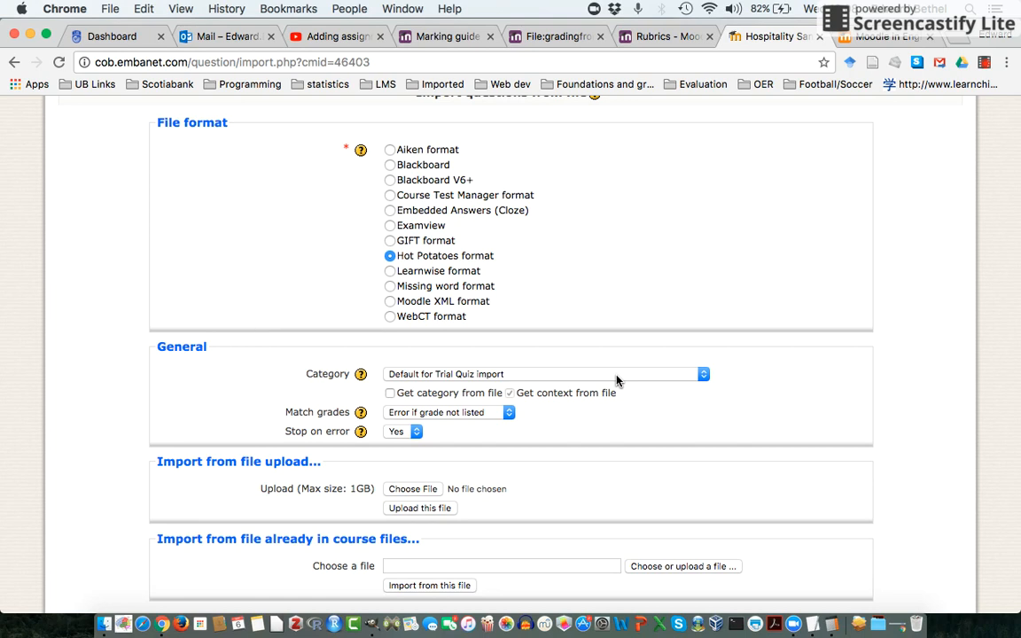
- Import the Hot Potatoes questions from the course file FSMG105_Quiz_1_Section_A.jqz
scroll(715, 412, "down", 2)
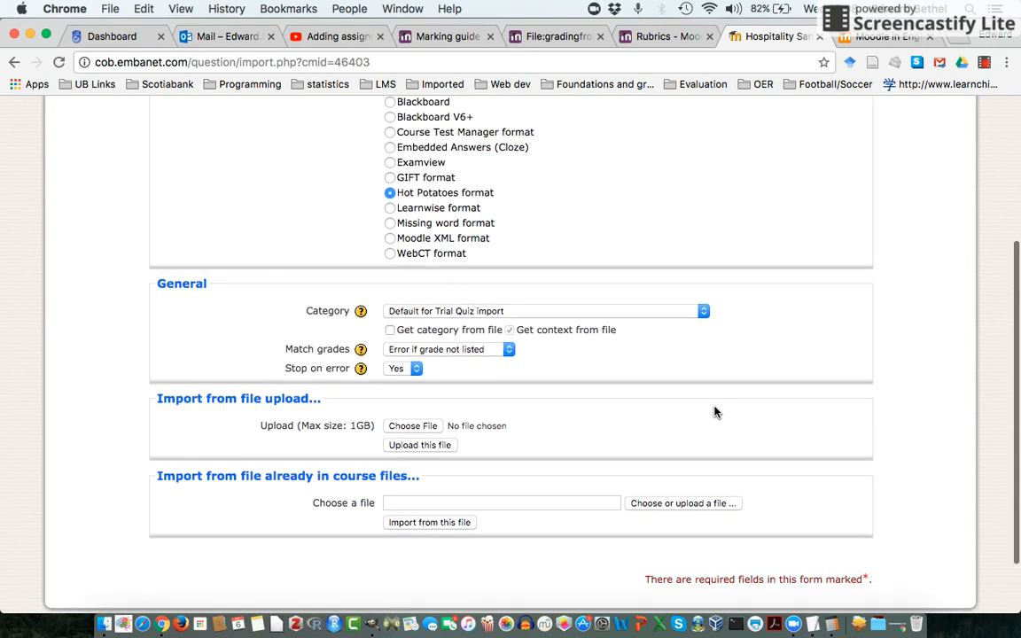
scroll(714, 412, "down", 1)
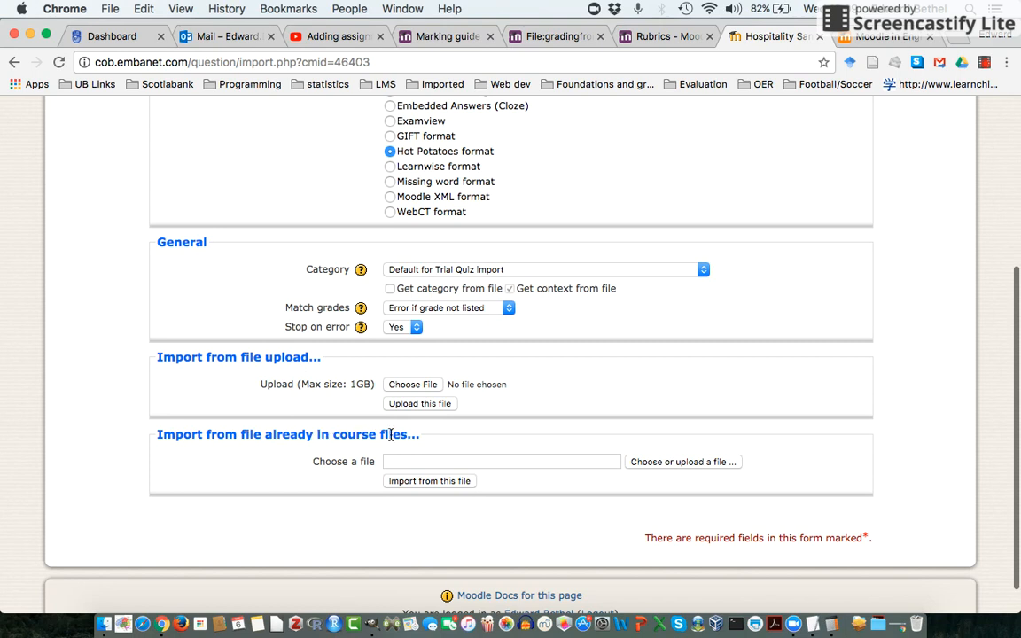
left_click(644, 463)
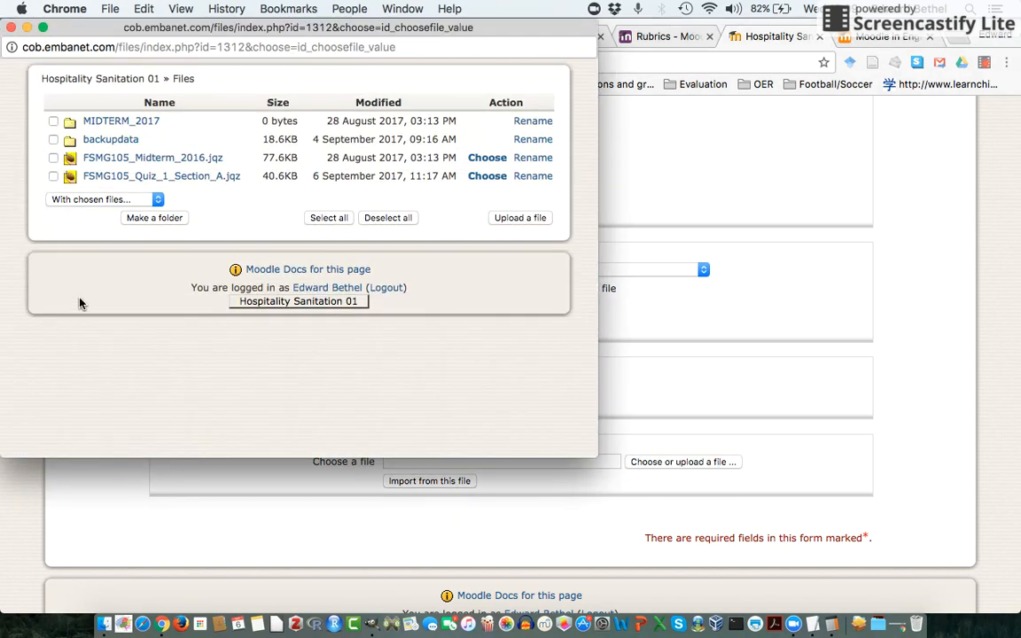
left_click(488, 176)
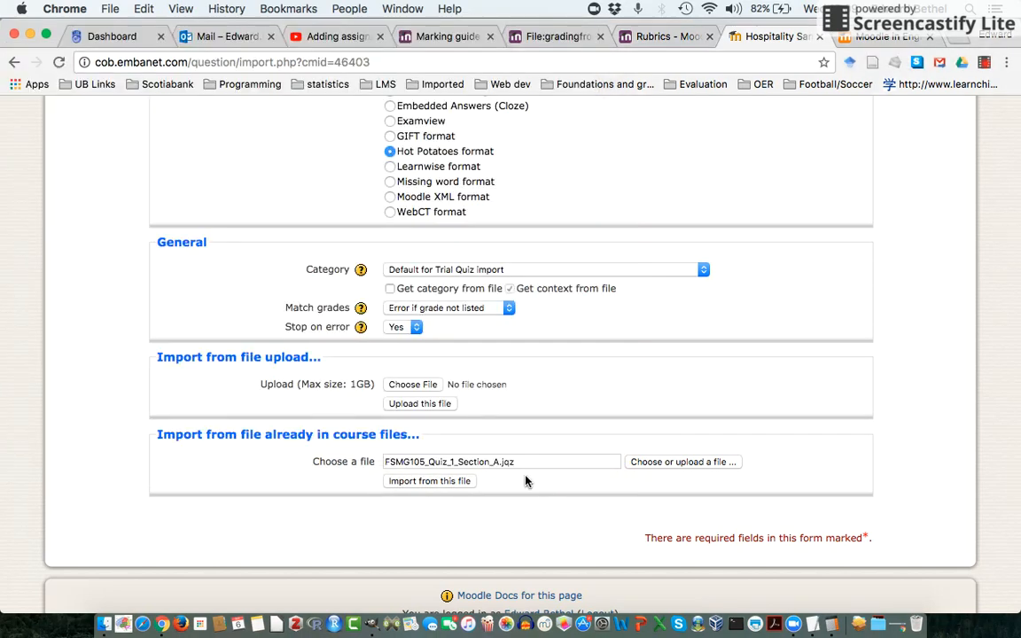
left_click(454, 484)
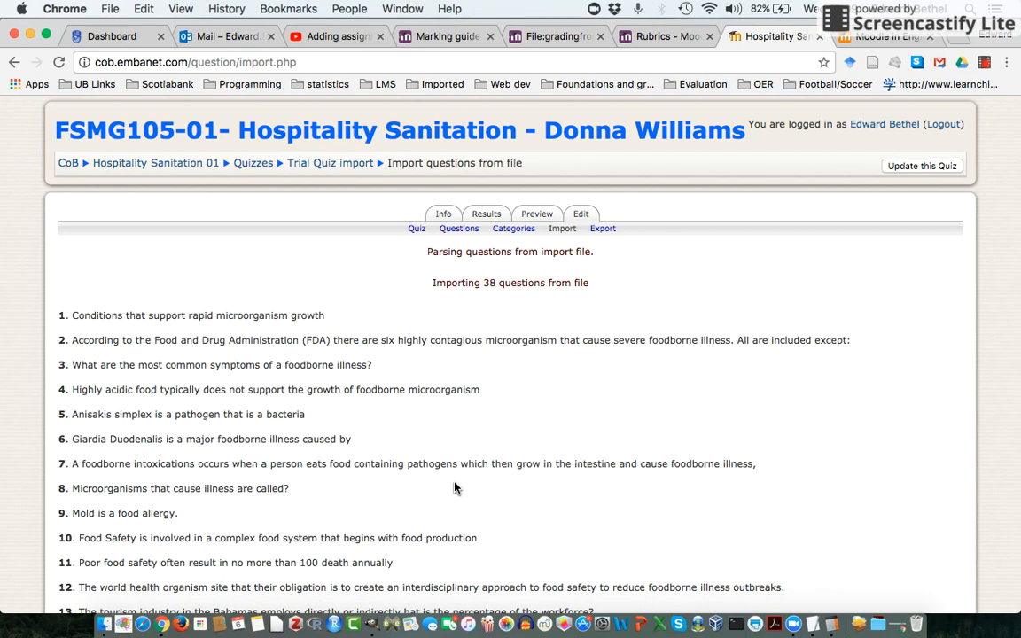
- Review the imported questions, then continue to the question bank and look through its list for the Trial Quiz import category
scroll(682, 434, "down", 15)
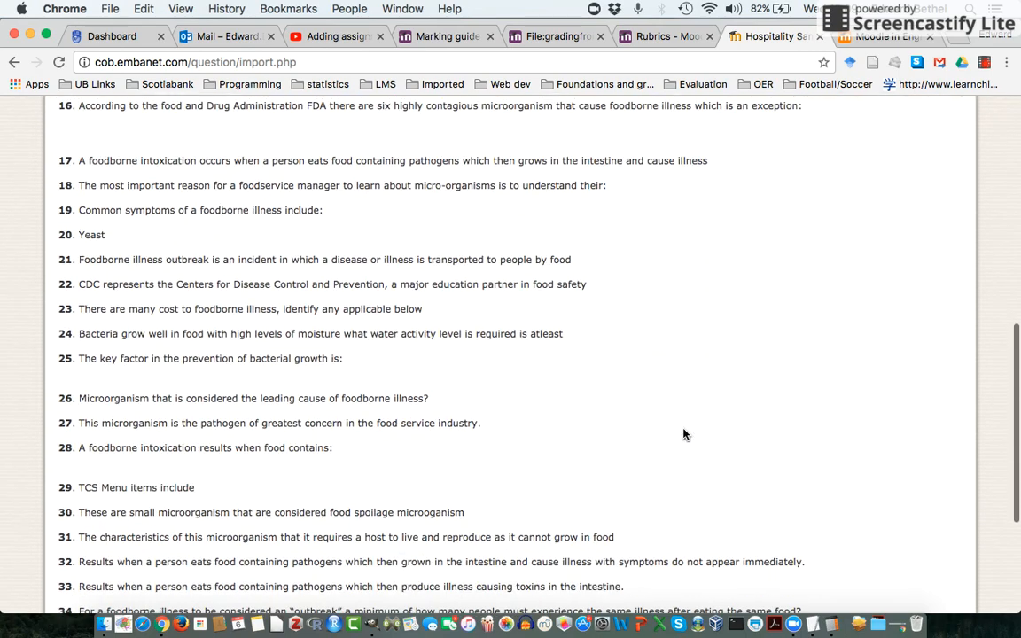
scroll(683, 434, "up", 15)
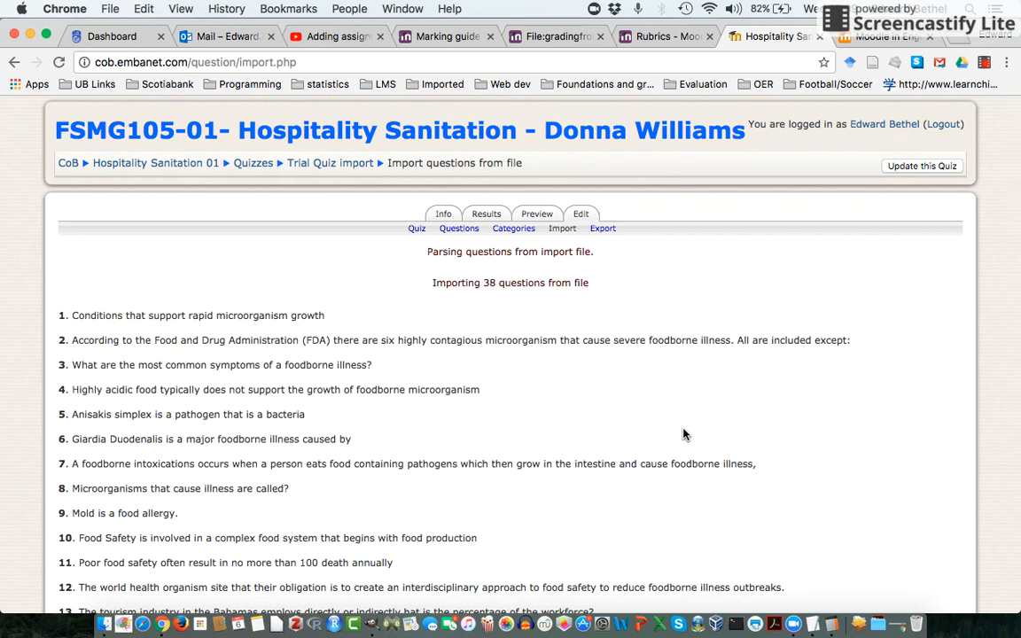
scroll(608, 383, "down", 15)
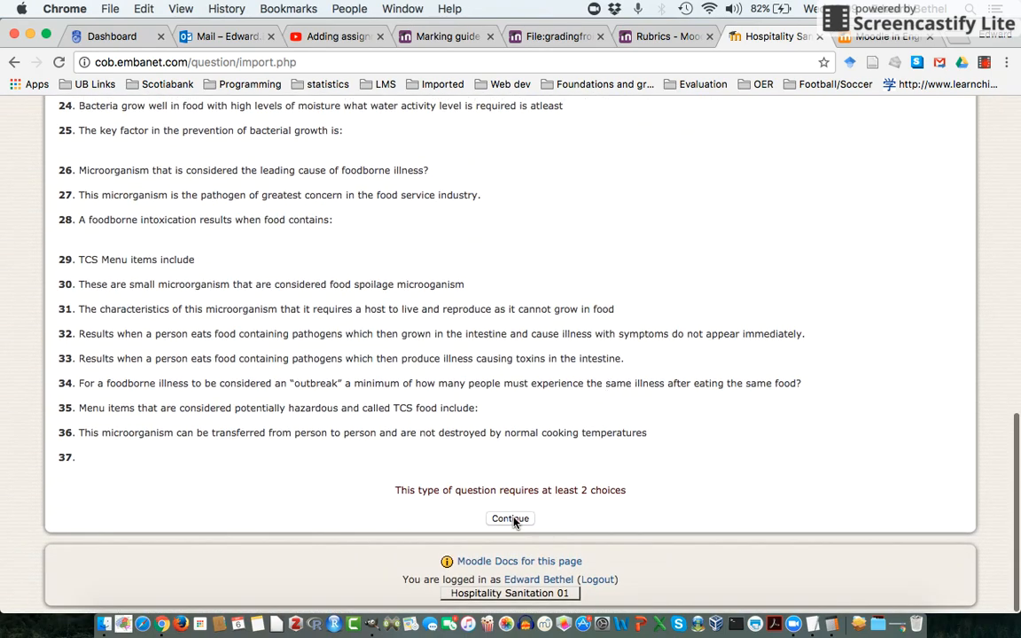
left_click(511, 520)
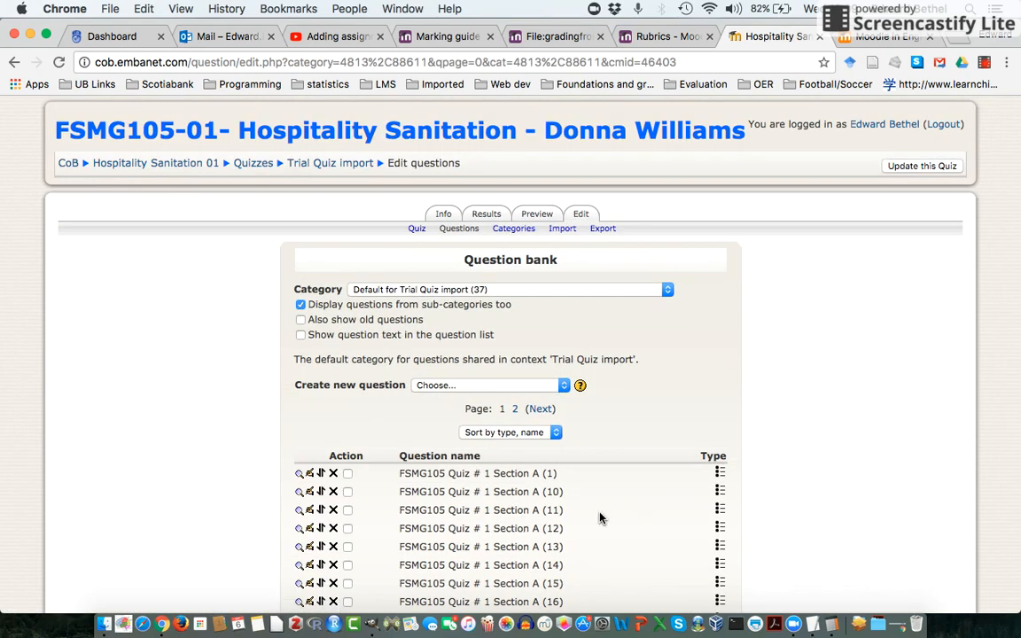
scroll(603, 516, "down", 3)
scroll(600, 519, "down", 5)
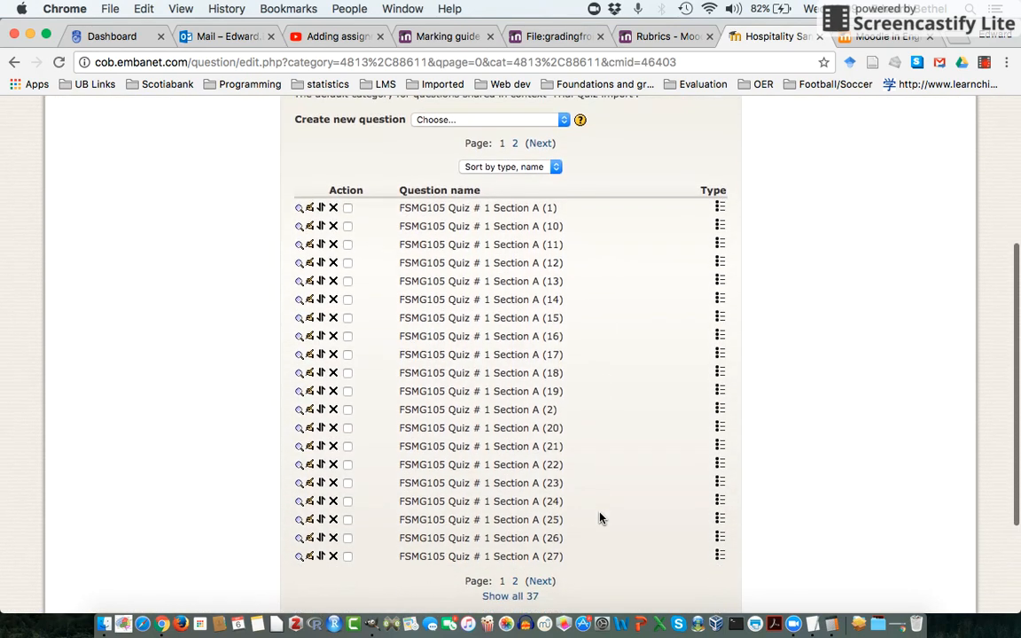
scroll(600, 518, "up", 7)
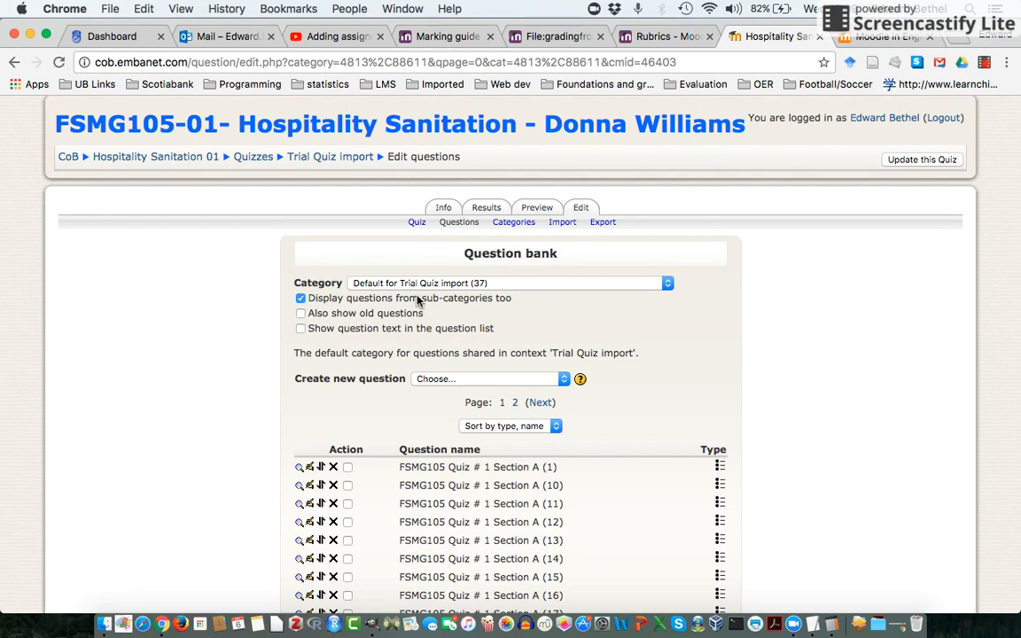
- Return to the quiz's editing page and show all questions of the Trial Quiz import category in the question bank
left_click(416, 224)
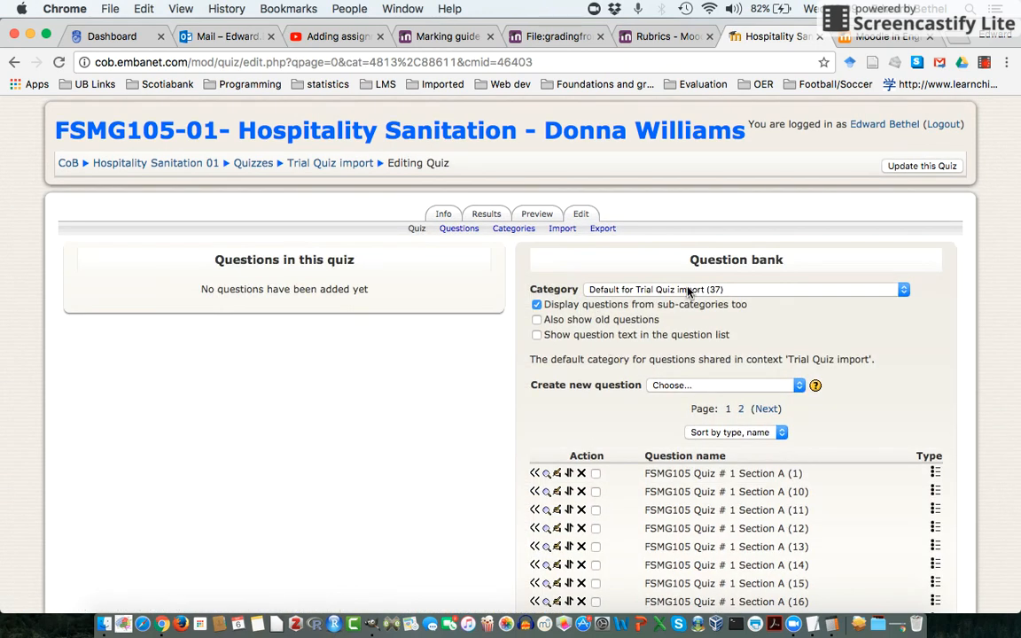
scroll(636, 425, "down", 3)
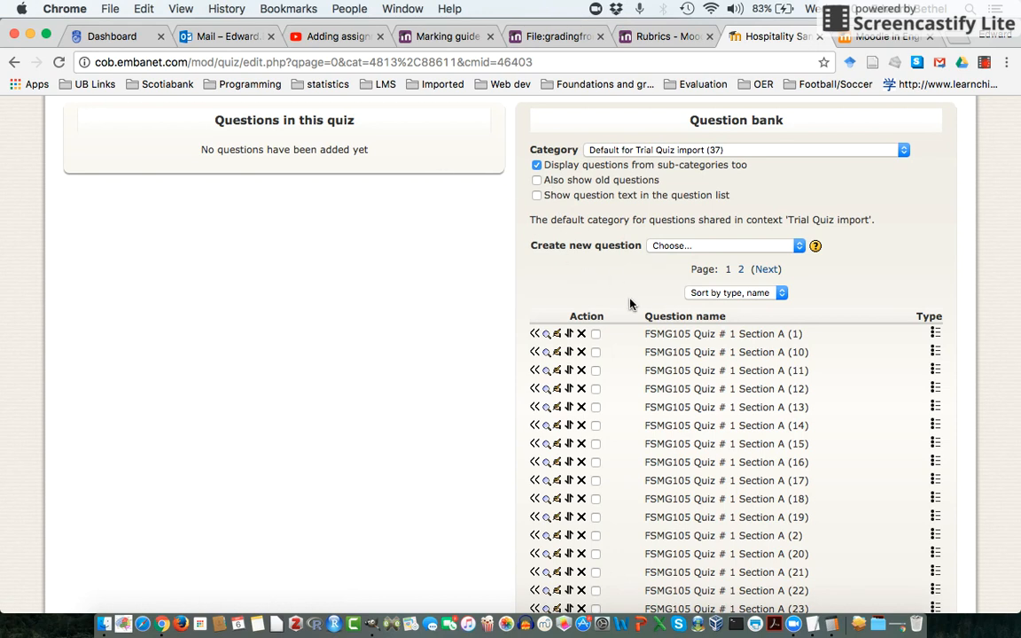
scroll(630, 304, "down", 5)
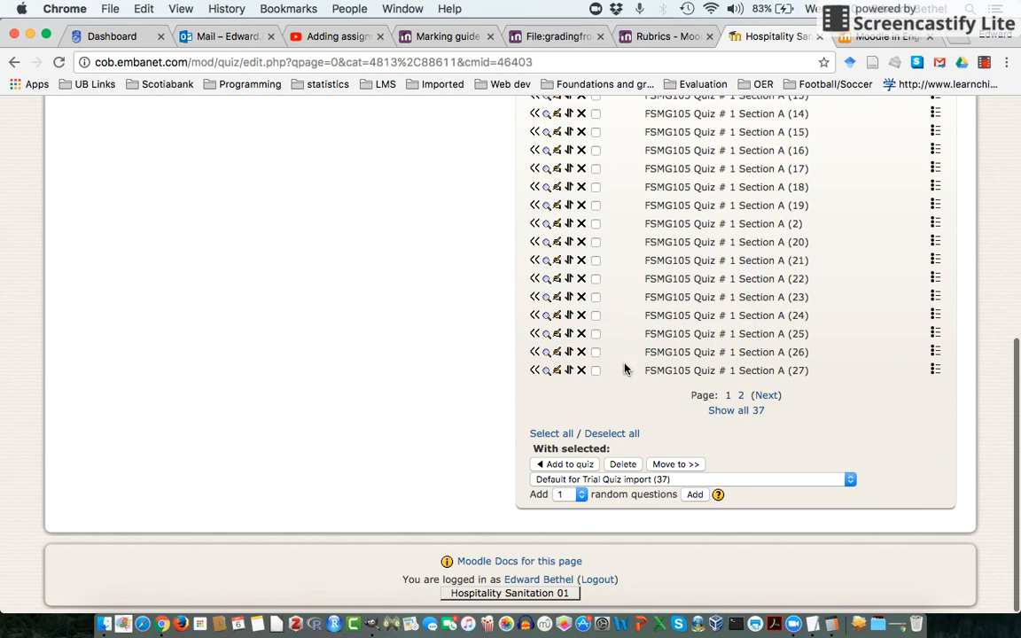
left_click(732, 414)
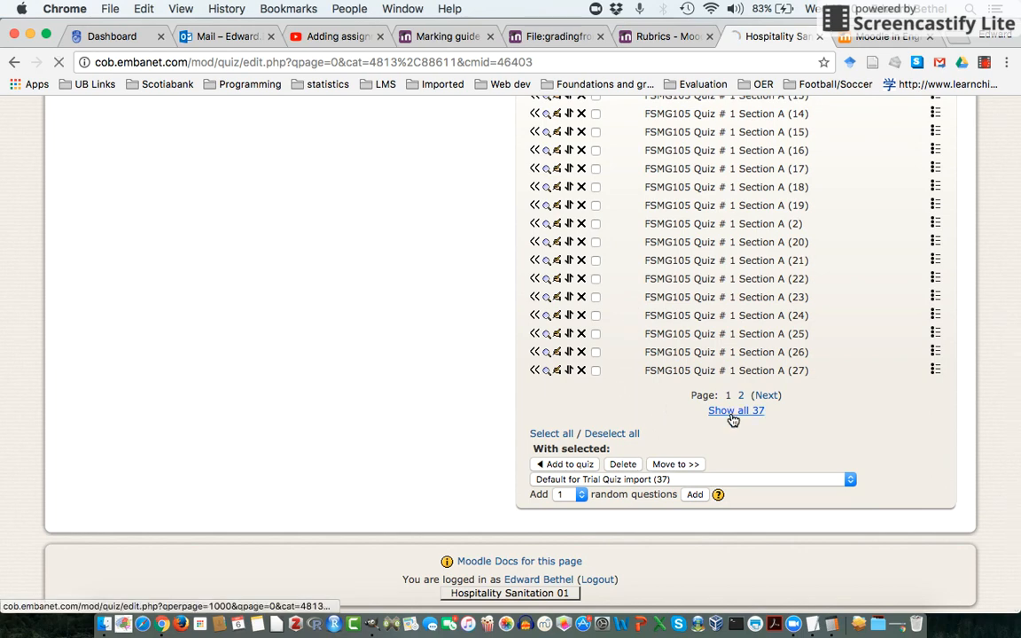
scroll(650, 420, "down", 3)
scroll(650, 421, "down", 10)
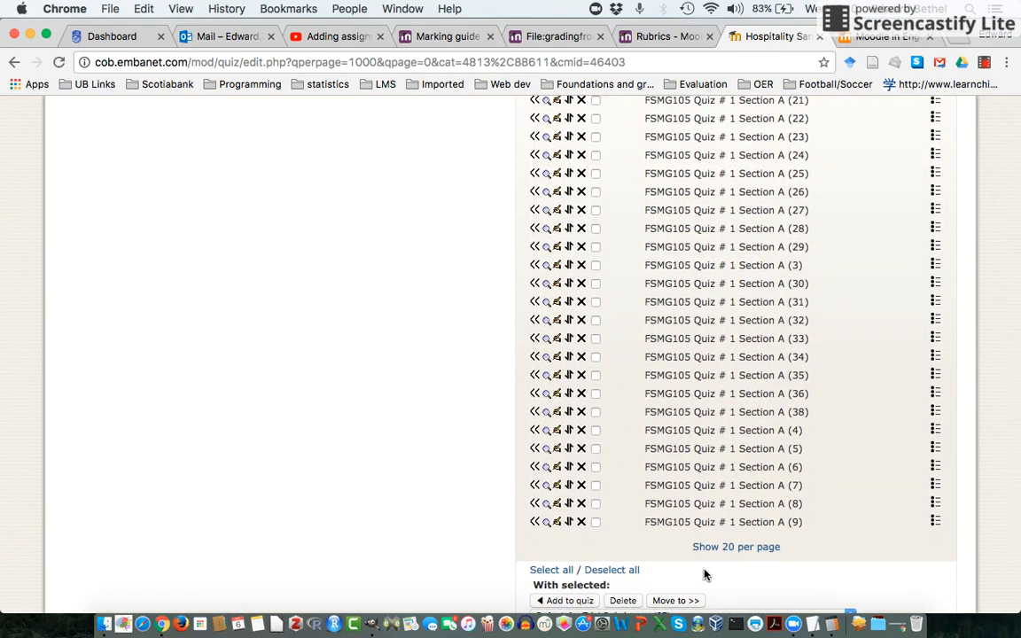
scroll(705, 576, "down", 4)
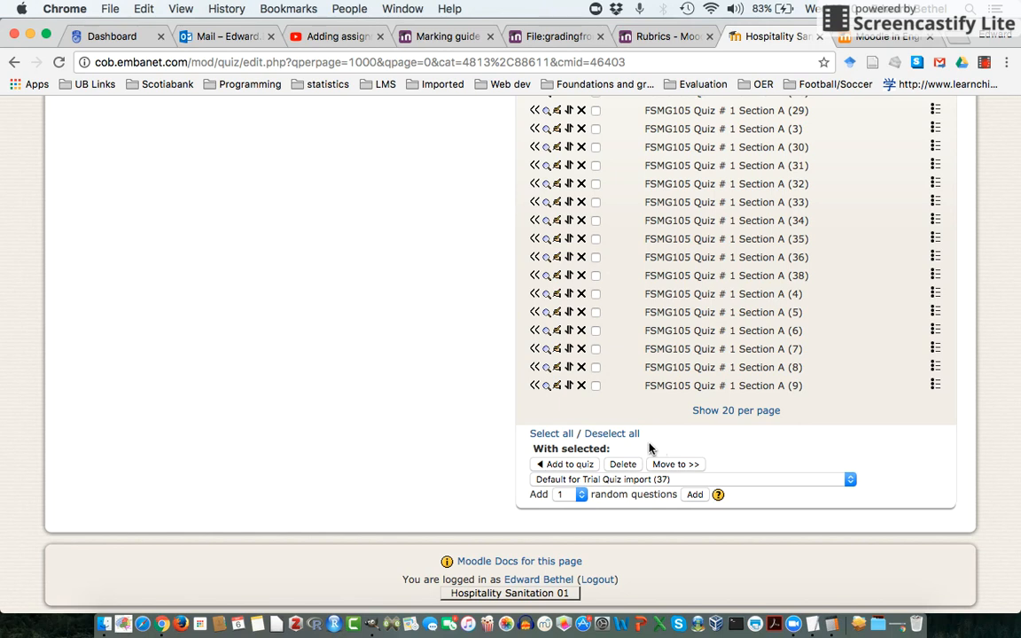
- Delete all FSMG105 Quiz # 1 Section A questions from the Trial Quiz import category and confirm the deletion
left_click(565, 435)
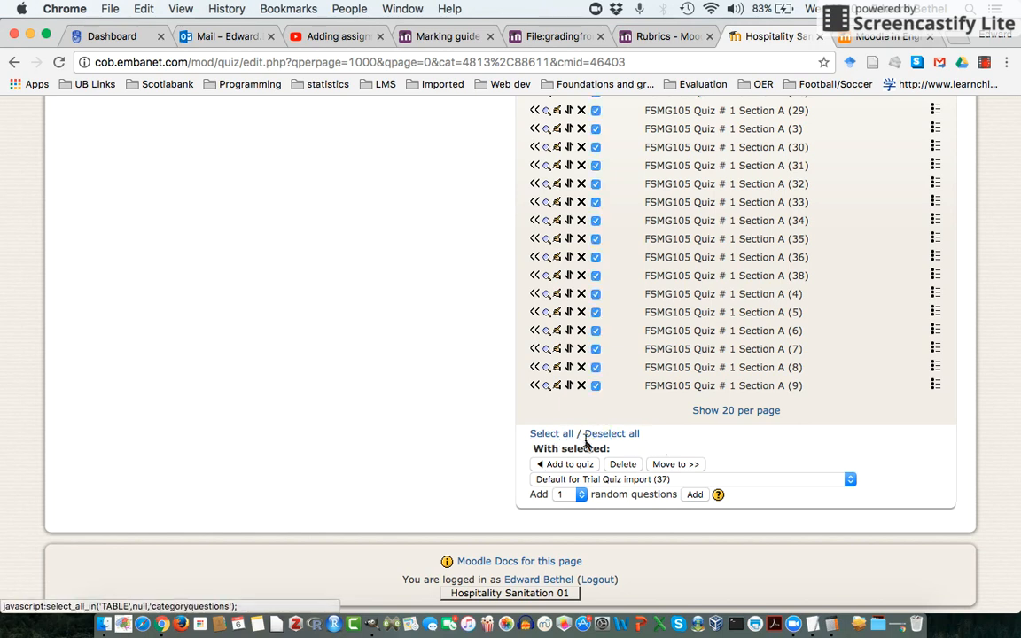
left_click(623, 465)
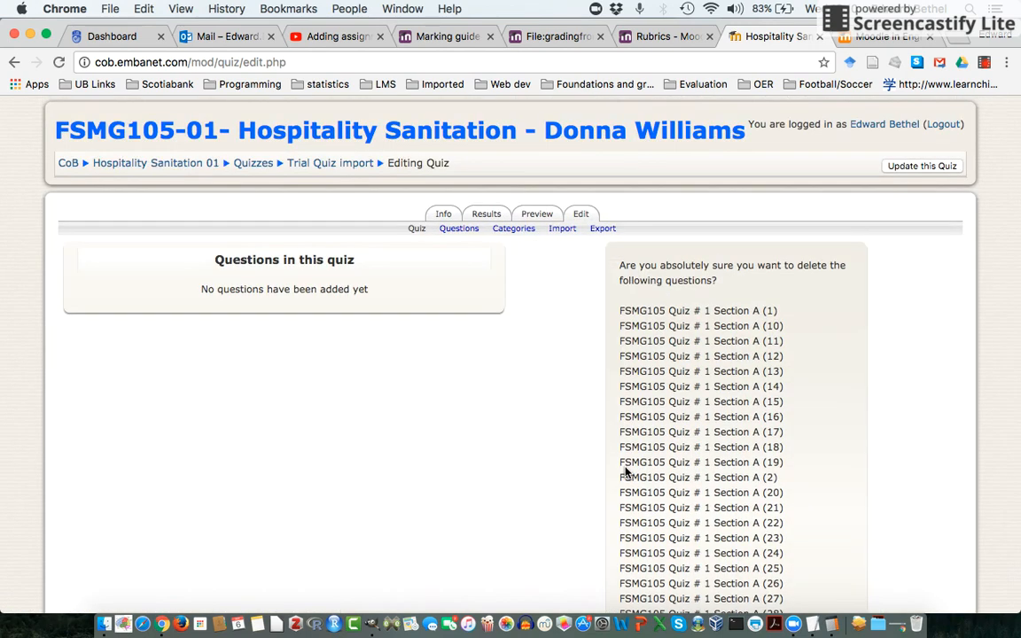
scroll(524, 451, "down", 8)
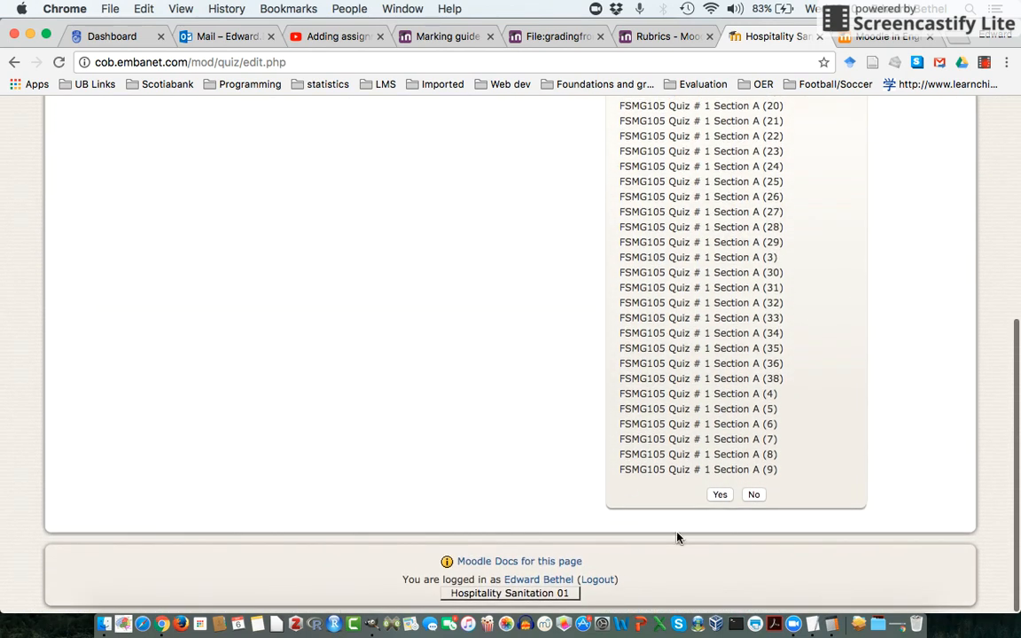
left_click(720, 496)
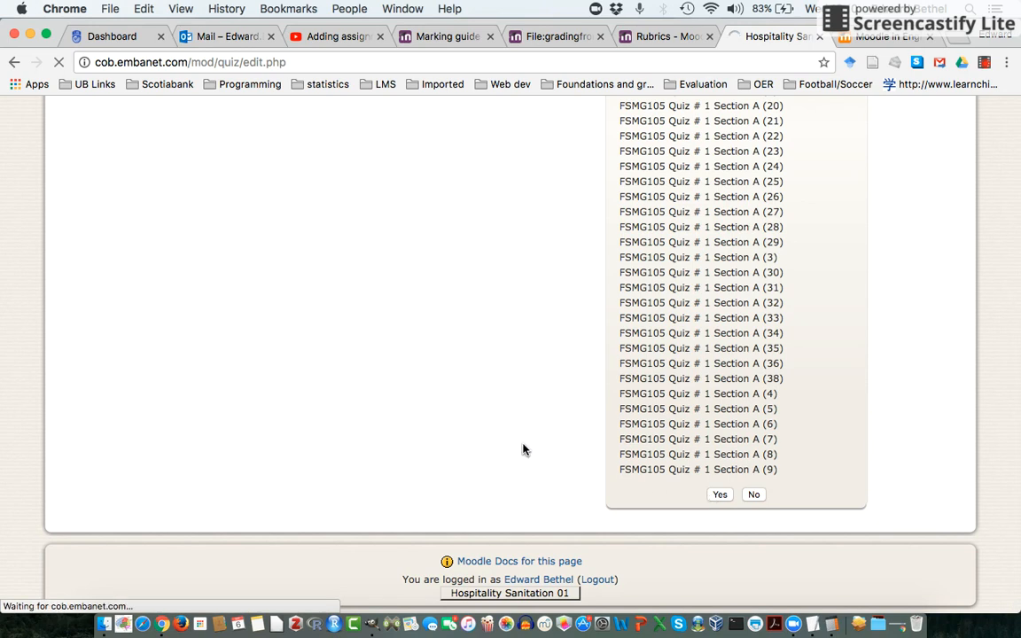